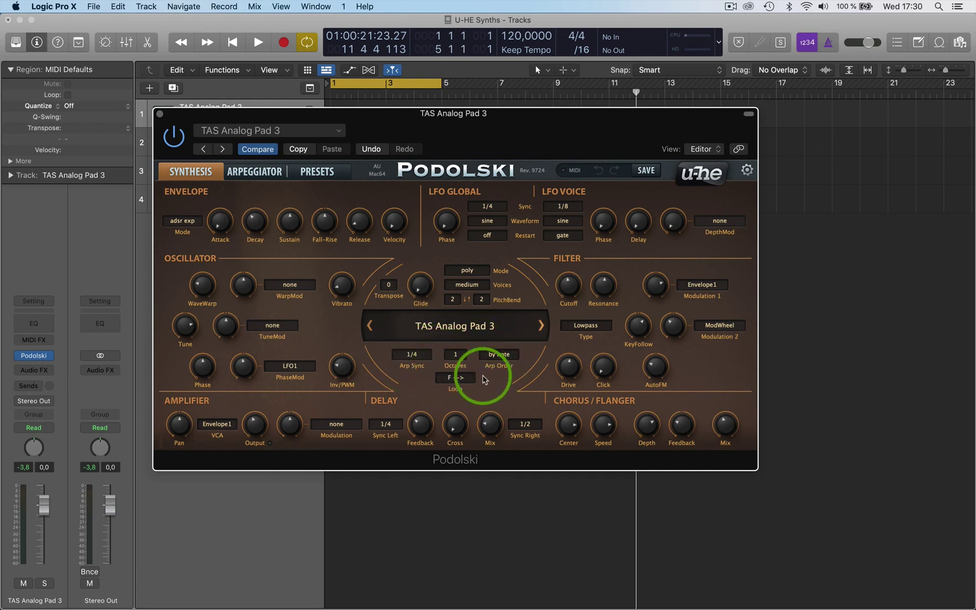
# Audition HS Purr Click Bass and HS Sirius Base from the 01 Basses folder, and advance to MY Atlantic Drifts from the Synthesis page.
pyautogui.click(317, 171)
pyautogui.click(220, 252)
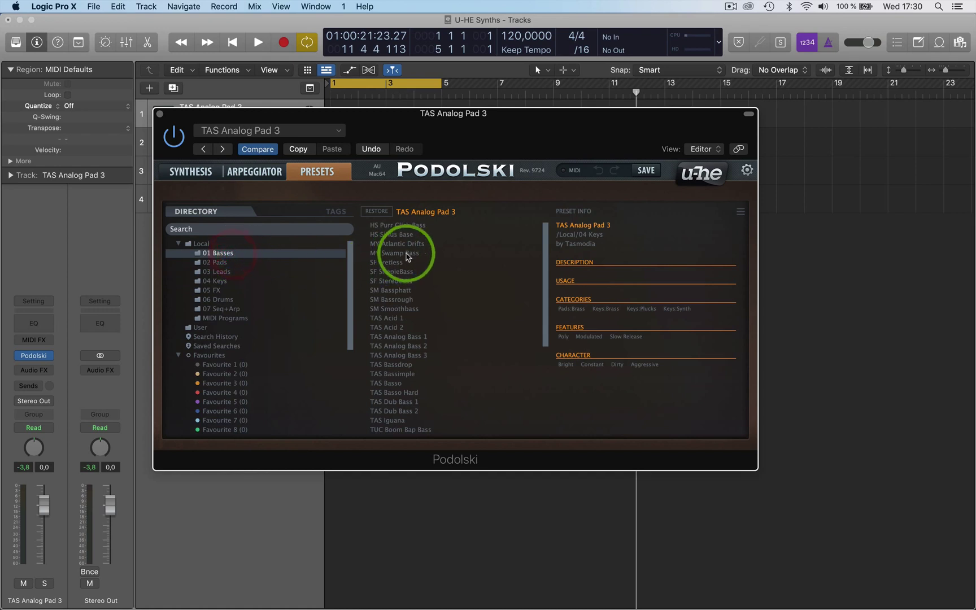
pyautogui.click(405, 226)
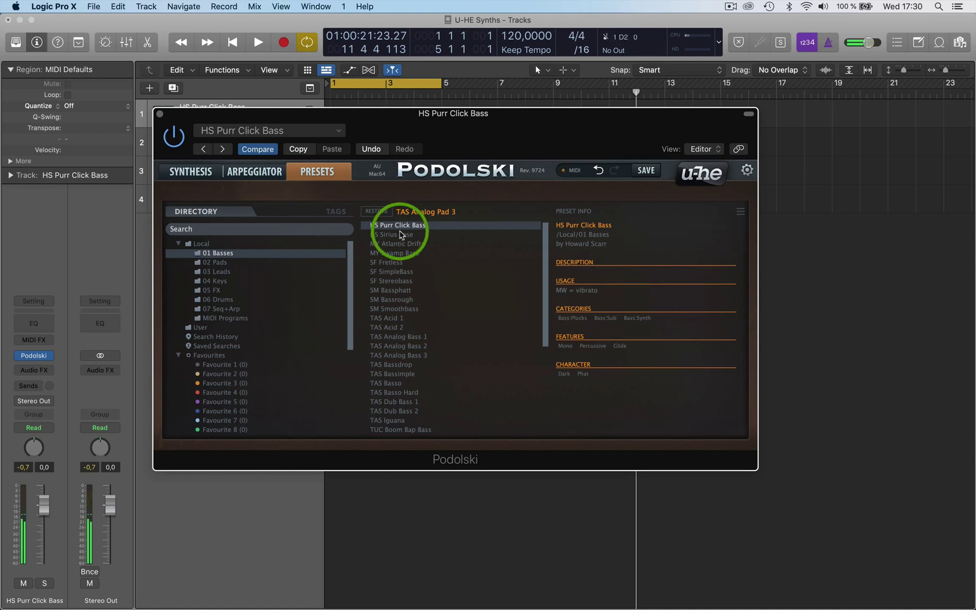
pyautogui.click(396, 235)
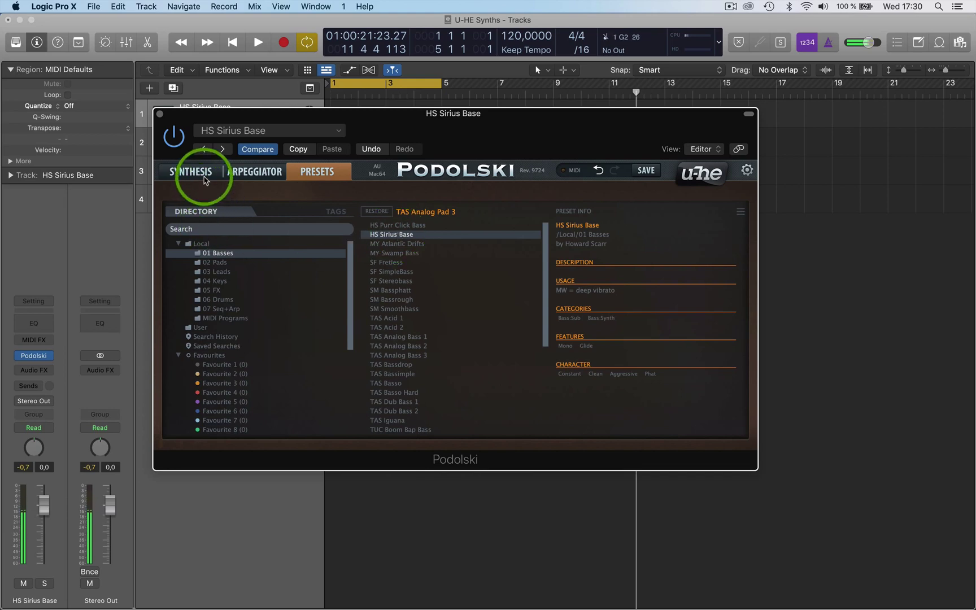
pyautogui.click(196, 170)
pyautogui.click(541, 328)
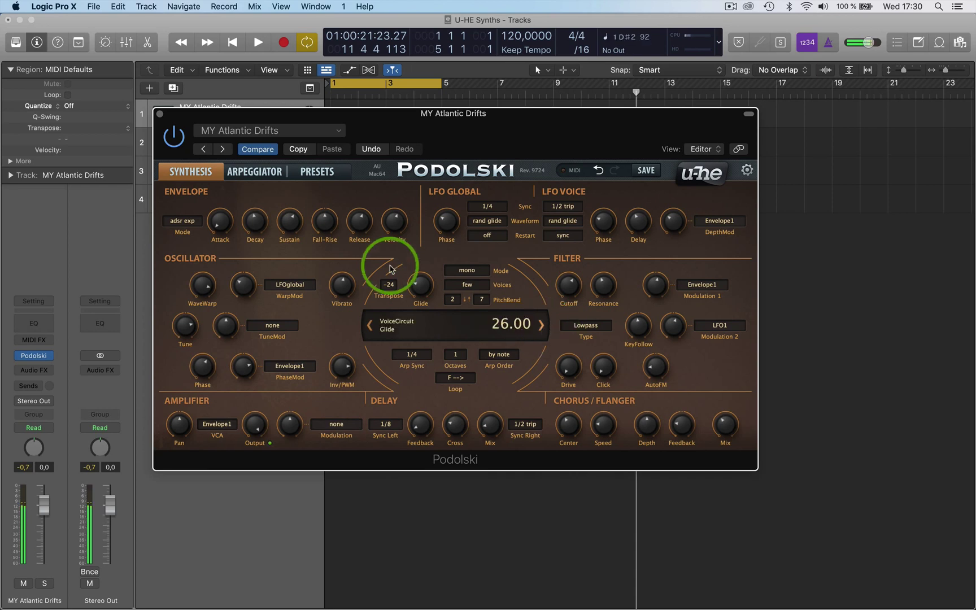
# Return to the preset browser and audition the bass presets MY Swamp Bass, SF Fretless and SF SimpleBass.
pyautogui.click(318, 176)
pyautogui.click(412, 253)
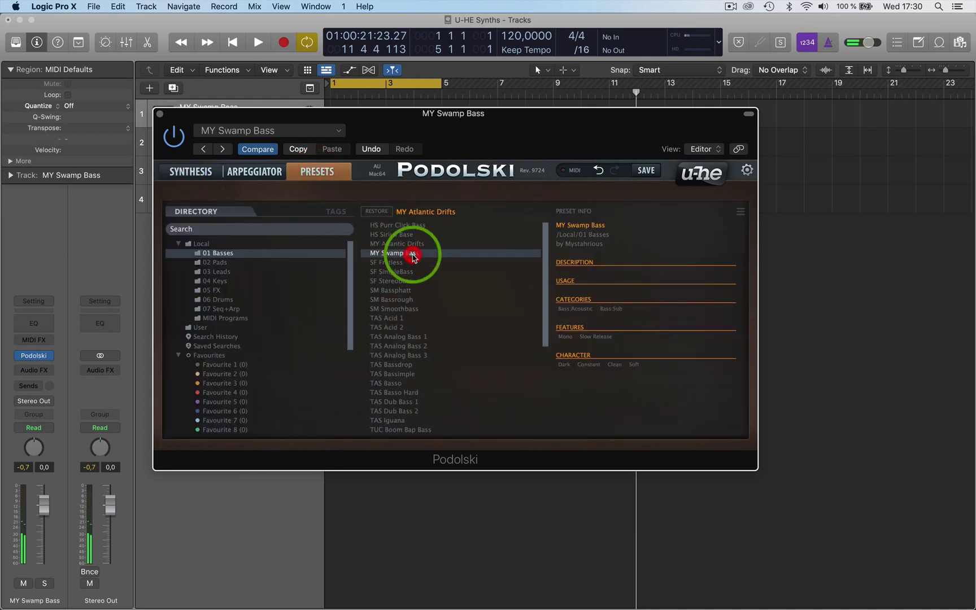
pyautogui.press('Down')
pyautogui.press('Up')
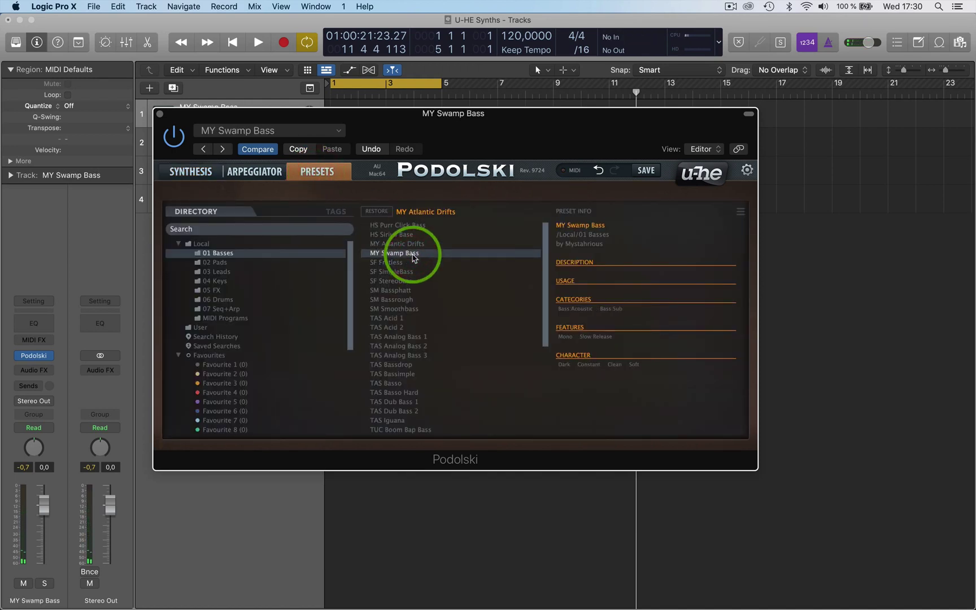
pyautogui.press('Down')
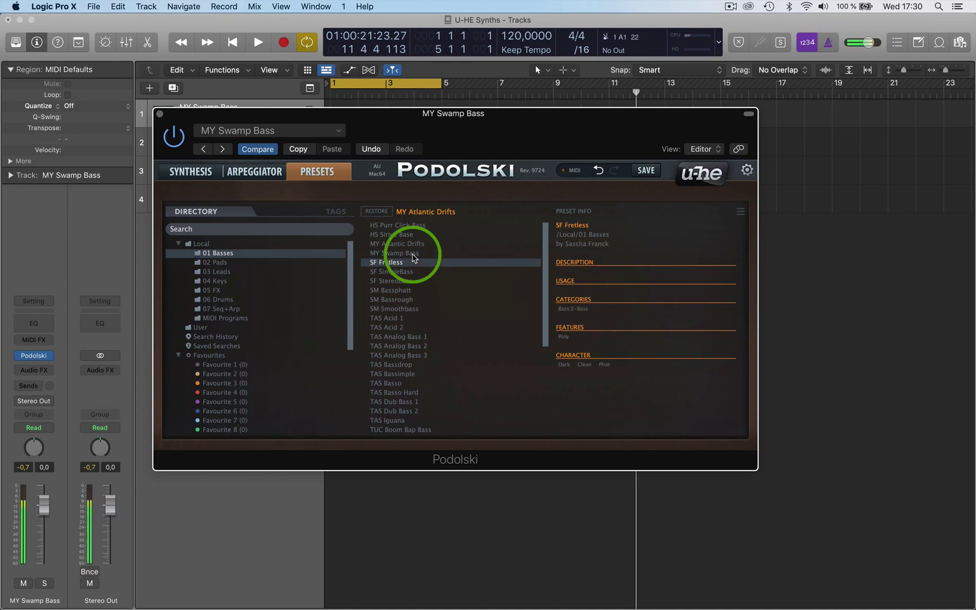
pyautogui.press('Down')
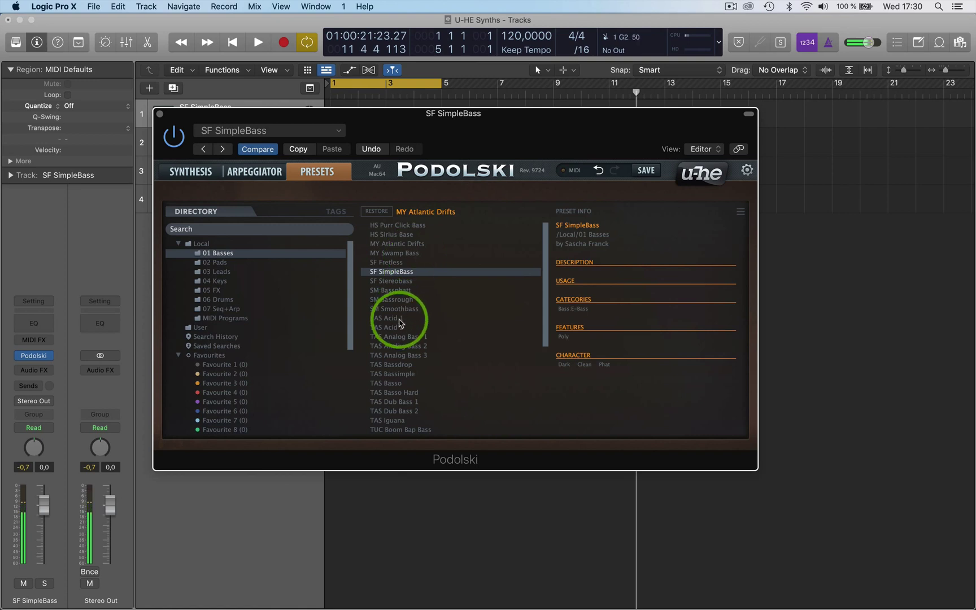
# Audition the bass presets TAS Analog Bass 1, 2 and 3 and TAS Bassdrop in sequence.
pyautogui.click(404, 337)
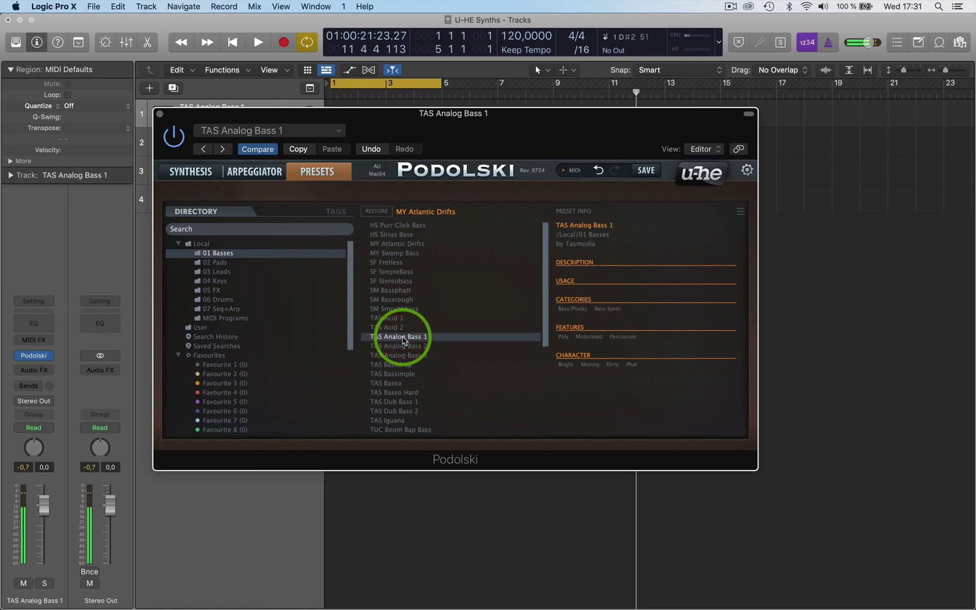
pyautogui.press('Down')
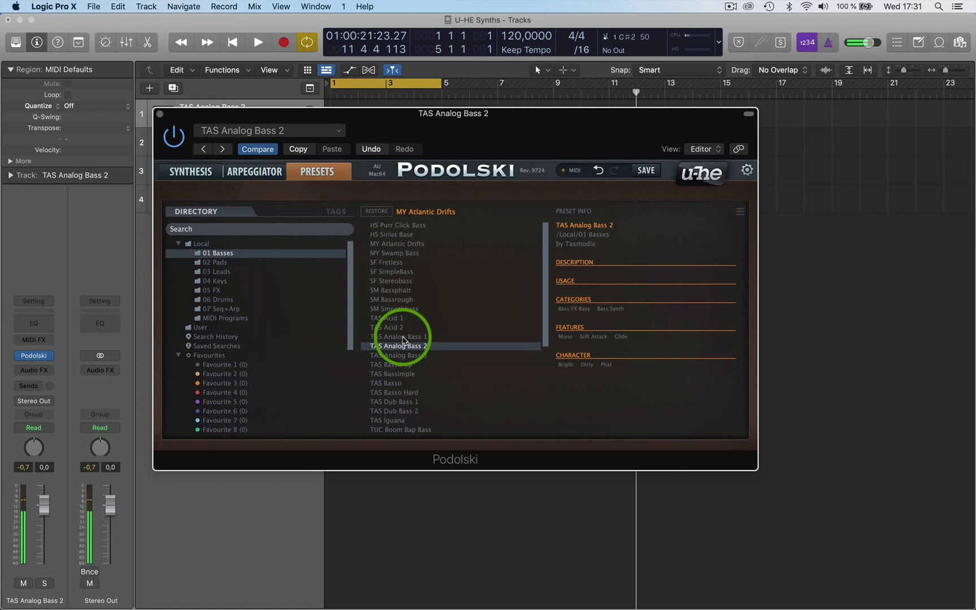
pyautogui.press('Down')
pyautogui.press('Down')
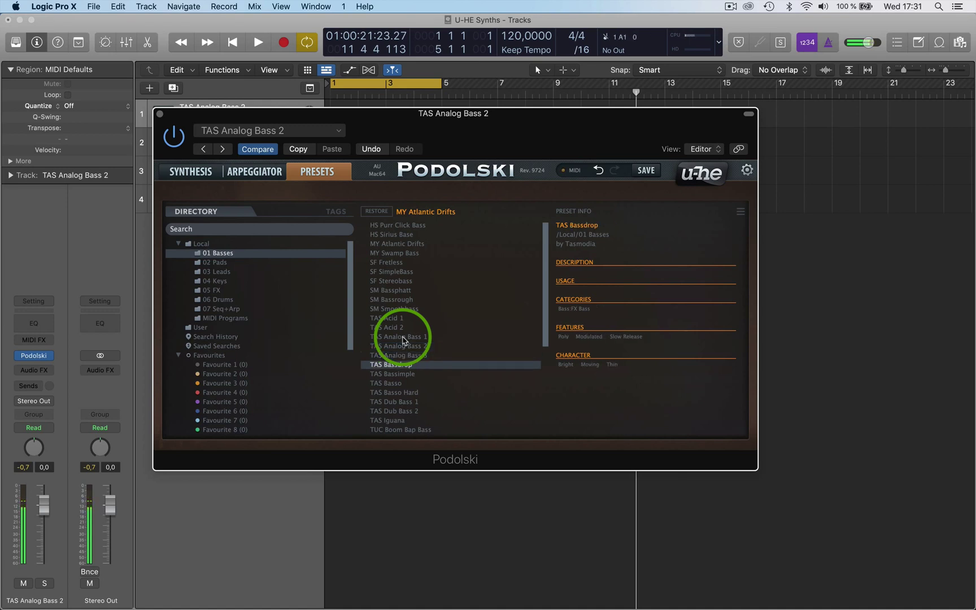
# From the 03 Leads folder, audition TAS Up N Down, TUC Wasp Attack Lead, UH Organic + Delay and UH Nasty Lead.
pyautogui.click(221, 272)
pyautogui.click(417, 273)
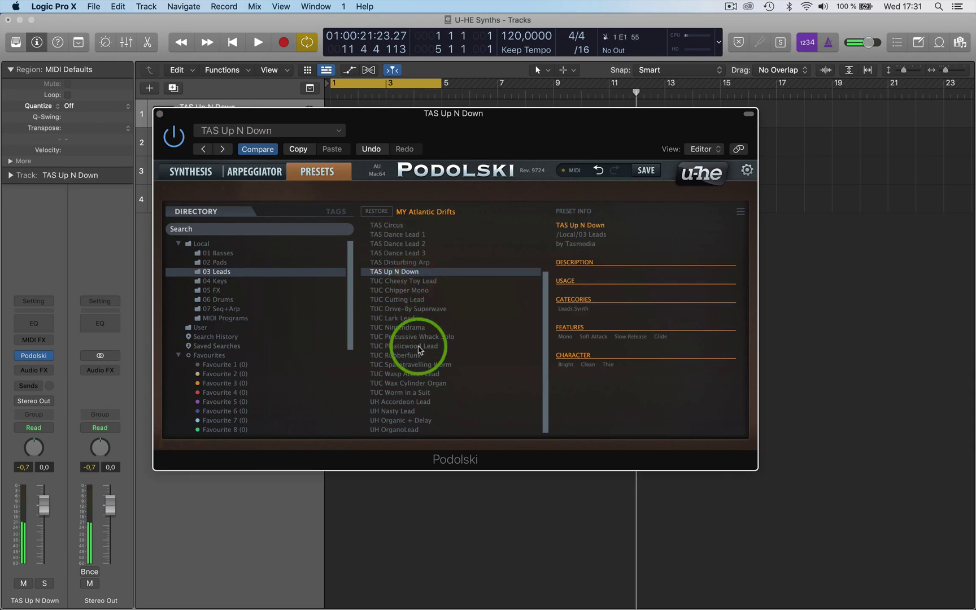
pyautogui.click(411, 375)
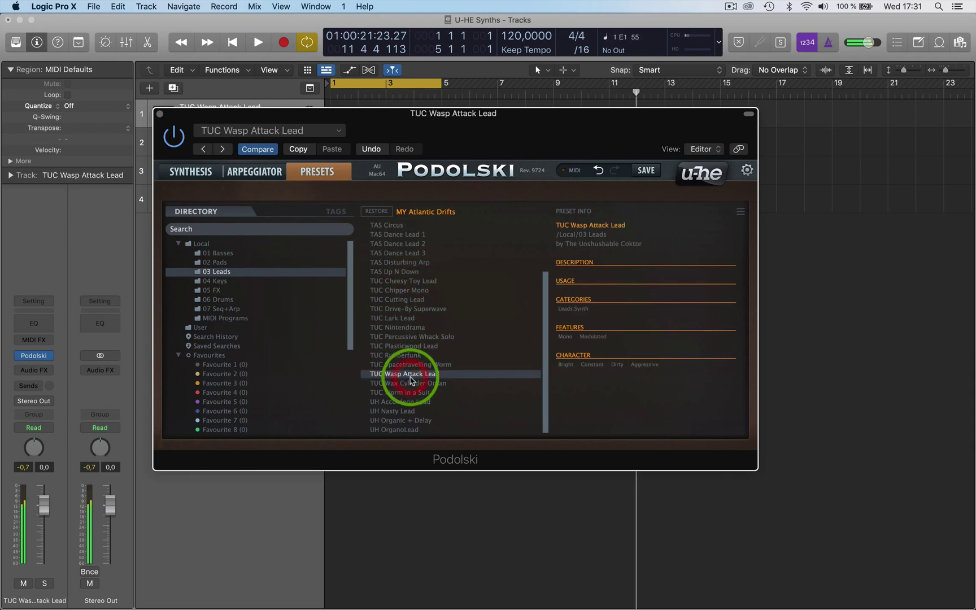
pyautogui.click(394, 420)
pyautogui.click(402, 411)
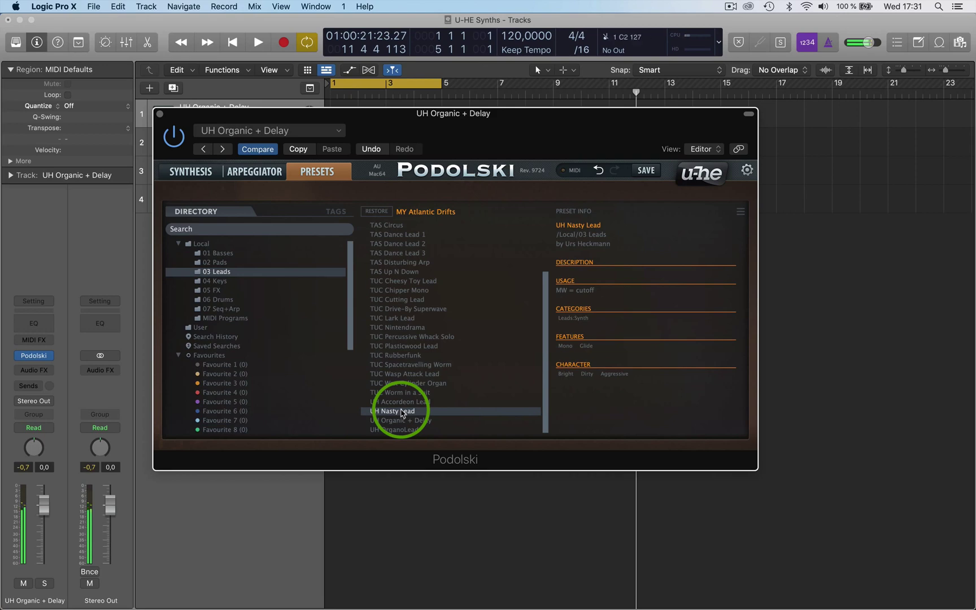
pyautogui.doubleClick(402, 413)
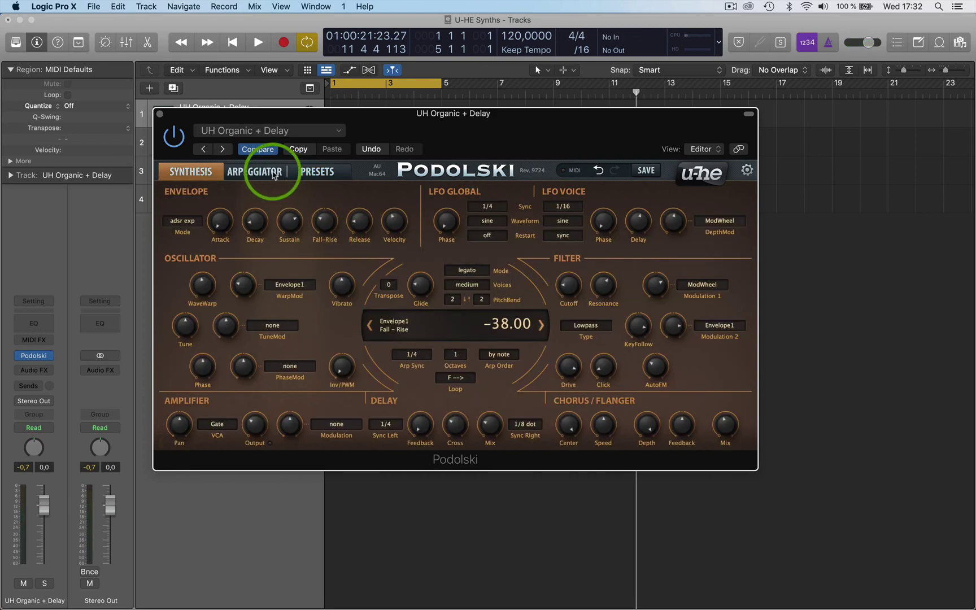
# Open the Arpeggiator page for the HS Zorch Stomp preset and raise the ARPMOD bar of step 13.
pyautogui.click(272, 173)
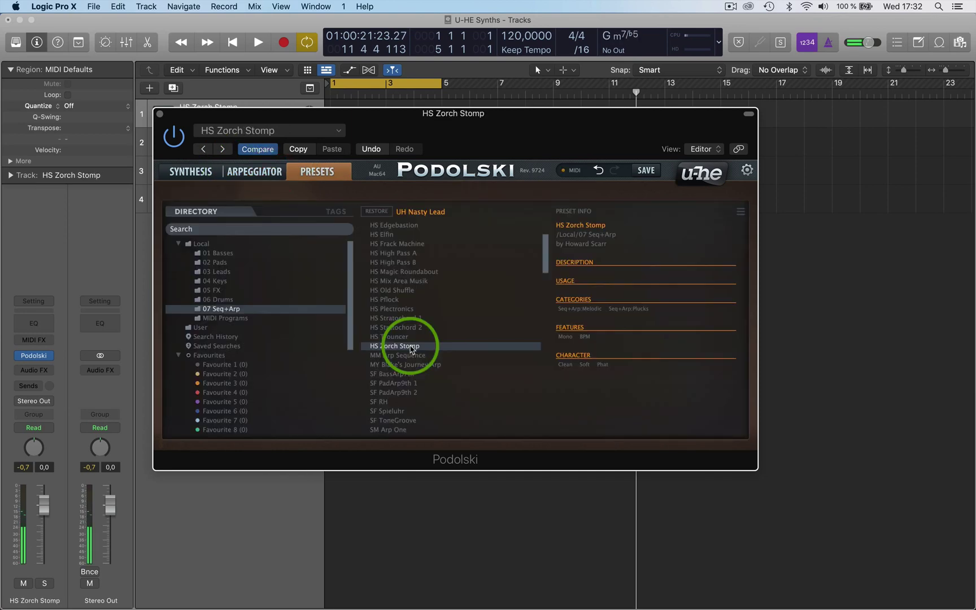
pyautogui.click(252, 178)
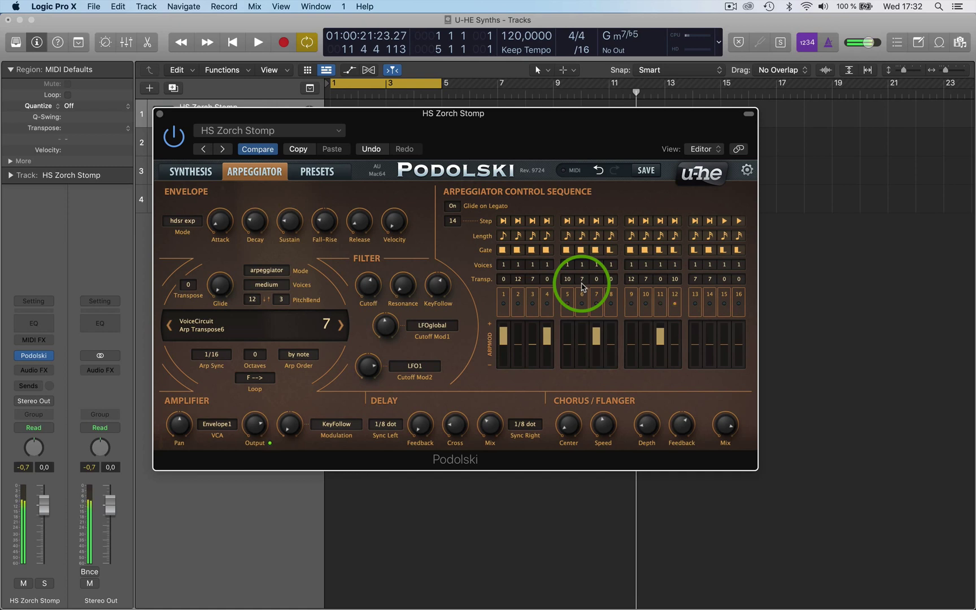
pyautogui.click(694, 337)
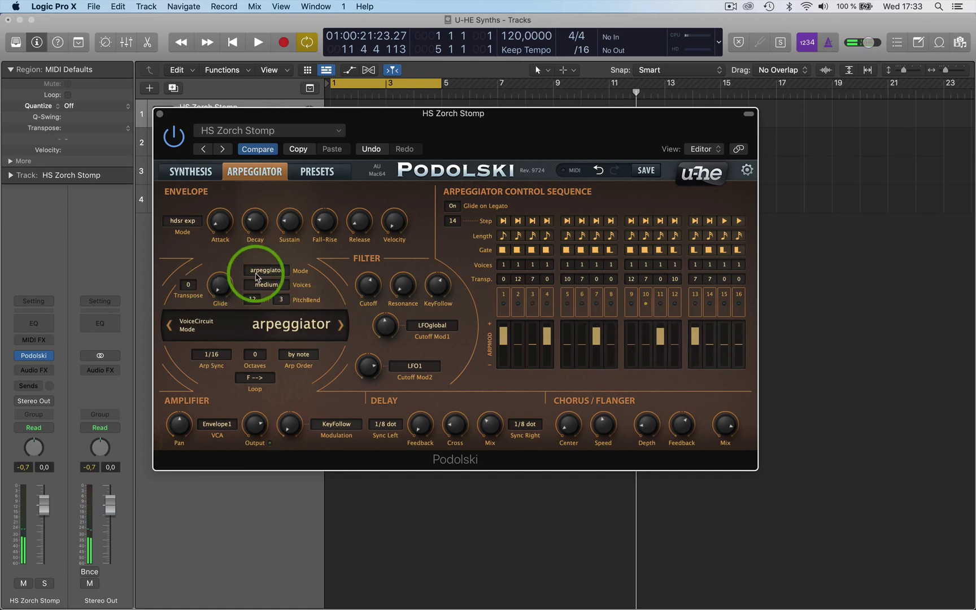
# From the 04 Keys folder, audition the presets TAS Ambient 6, TAS Ambient 7 and TAS Analog Pad 3.
pyautogui.click(317, 171)
pyautogui.click(415, 281)
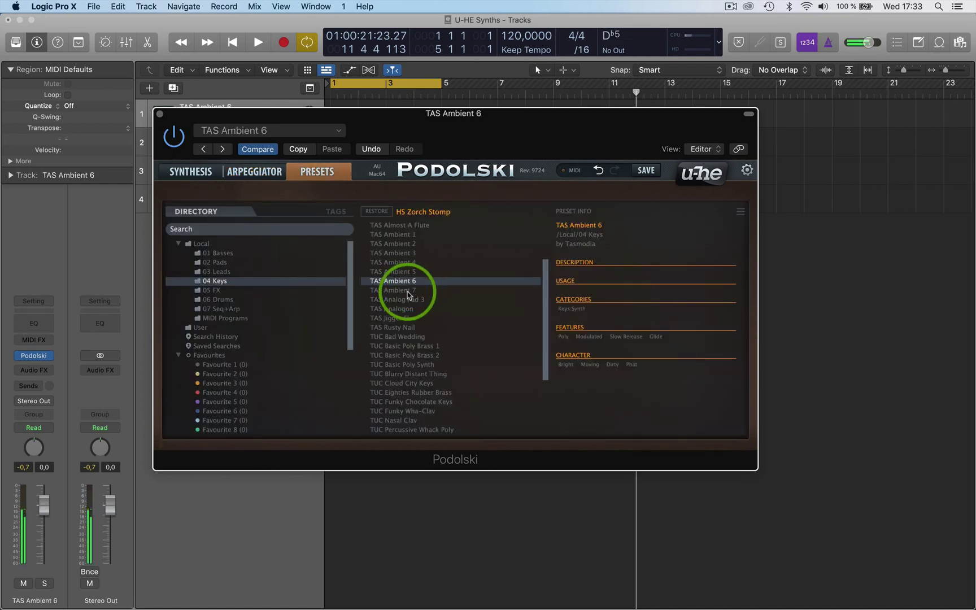
pyautogui.click(408, 292)
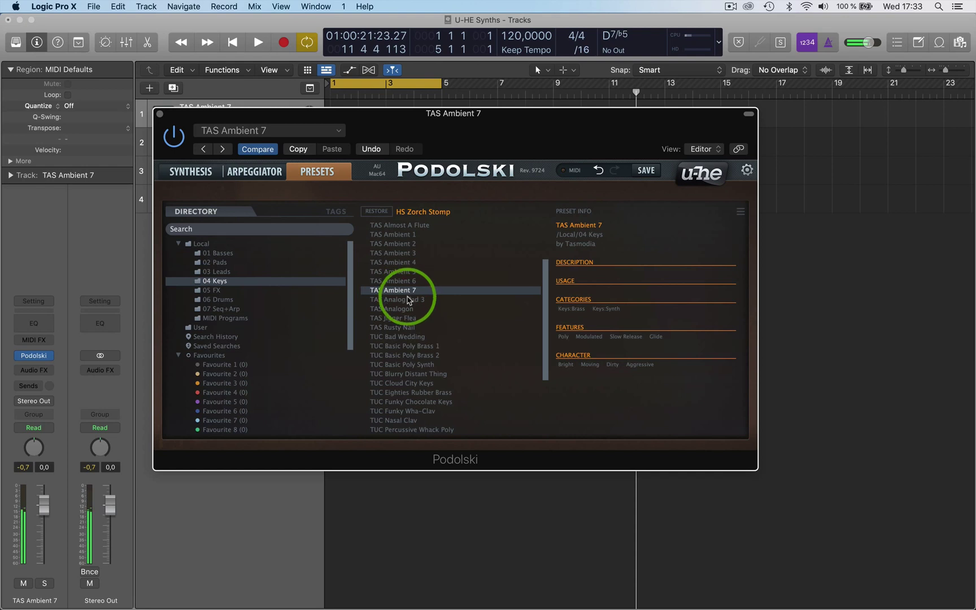
pyautogui.click(407, 299)
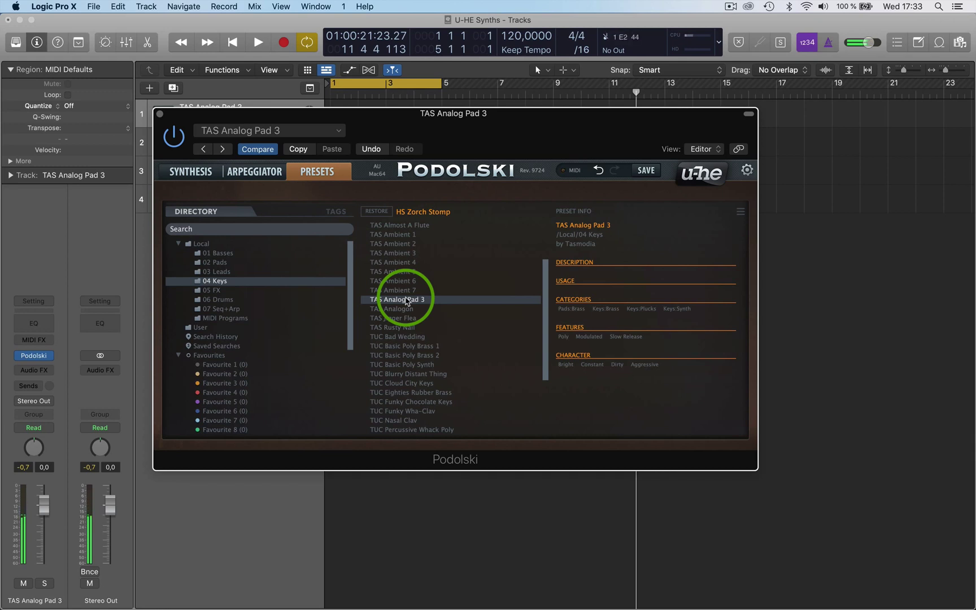
# From the 05 FX folder, audition TAS Fly By Mw and the presets from TAS Drippy 1 down through TAS Futurebike 2.
pyautogui.click(224, 289)
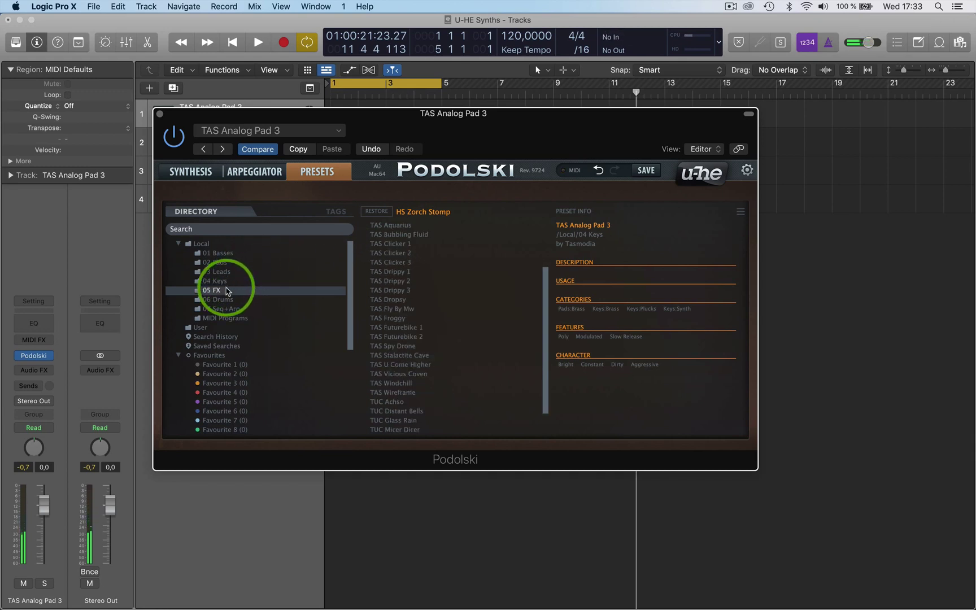
pyautogui.click(406, 310)
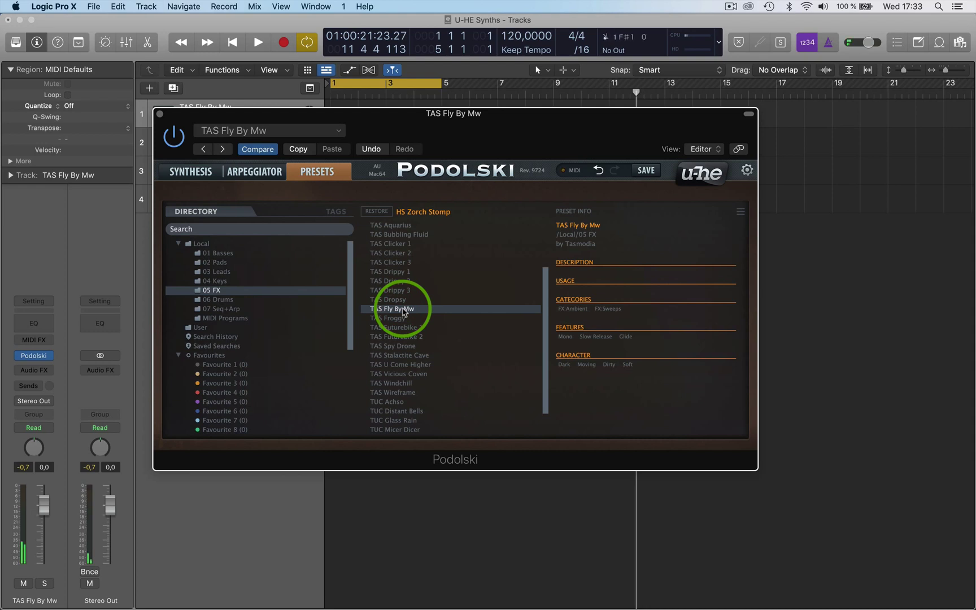
pyautogui.click(399, 273)
pyautogui.press('Down')
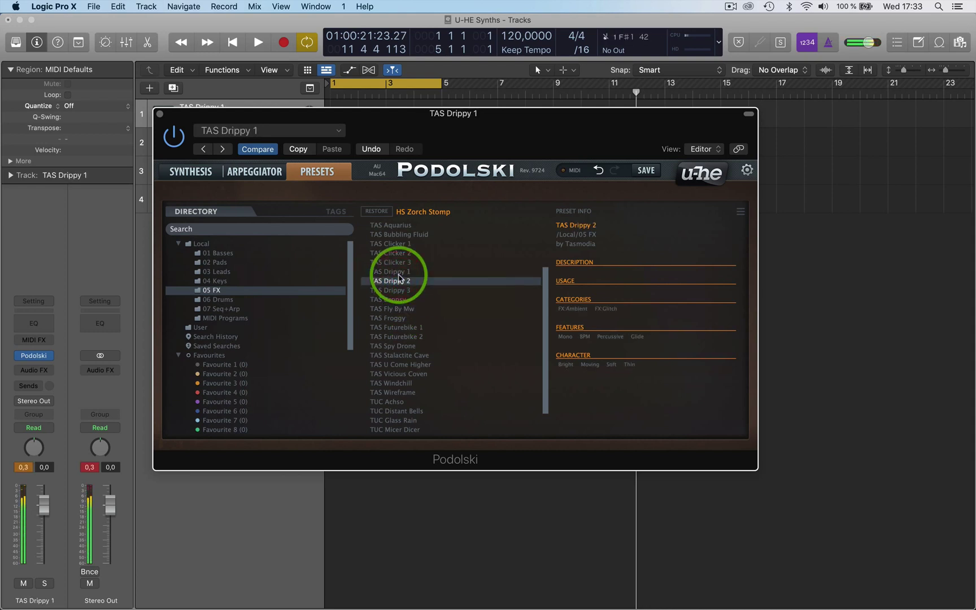
pyautogui.press('Down')
pyautogui.press('Down')
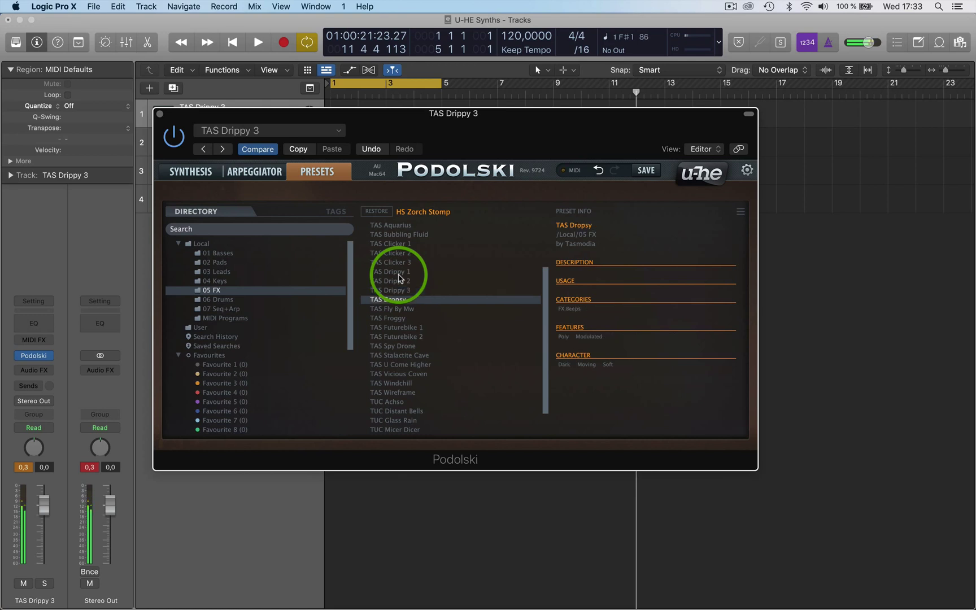
pyautogui.press('Down')
pyautogui.press('Down')
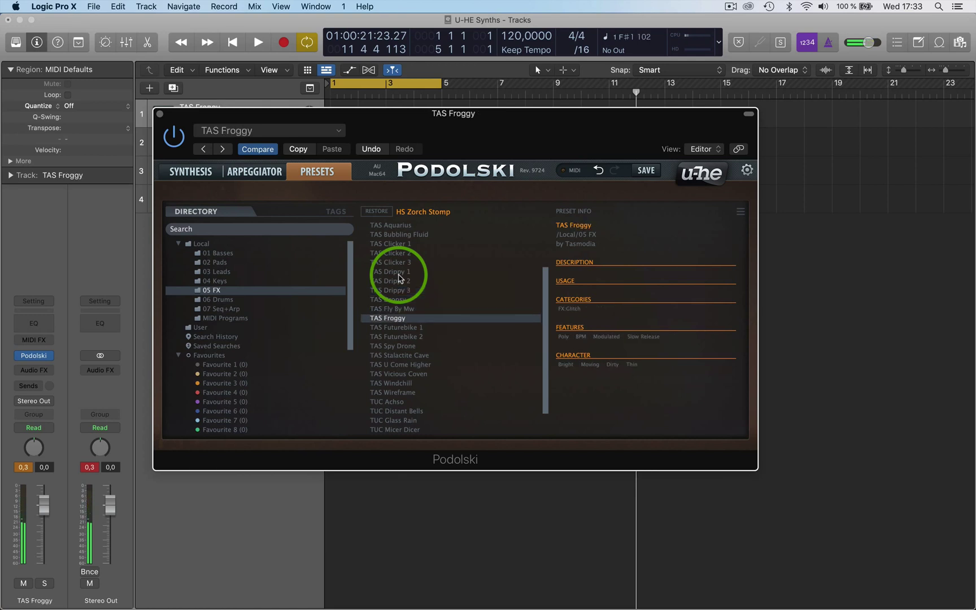
pyautogui.press('Down')
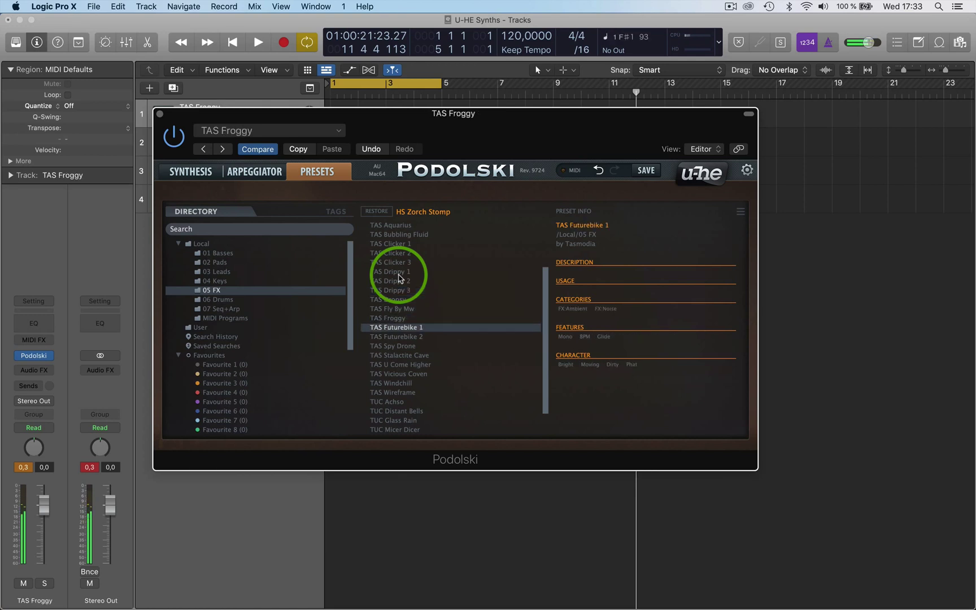
pyautogui.press('Down')
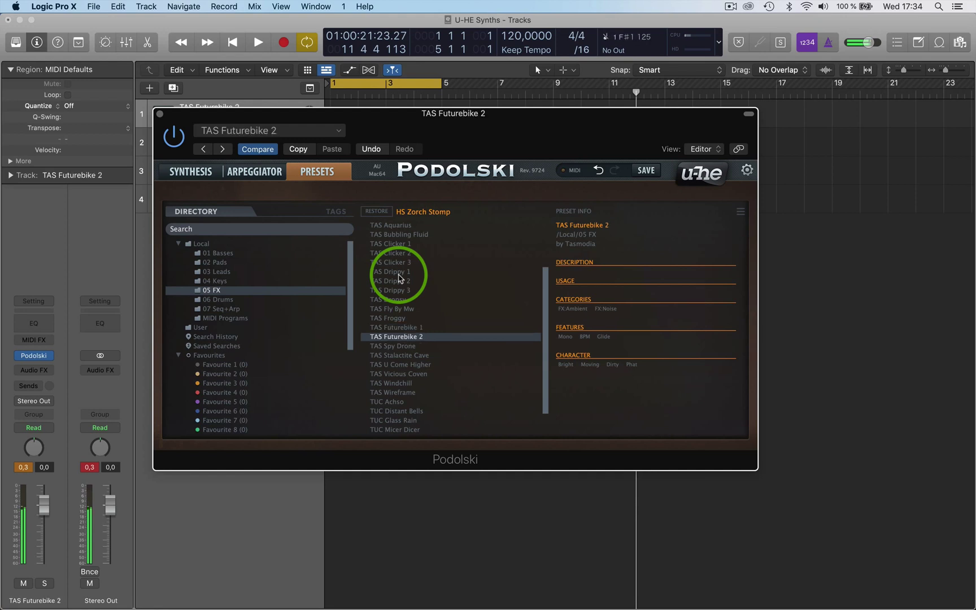
pyautogui.scroll(3, 400, 328)
pyautogui.scroll(-5, 402, 333)
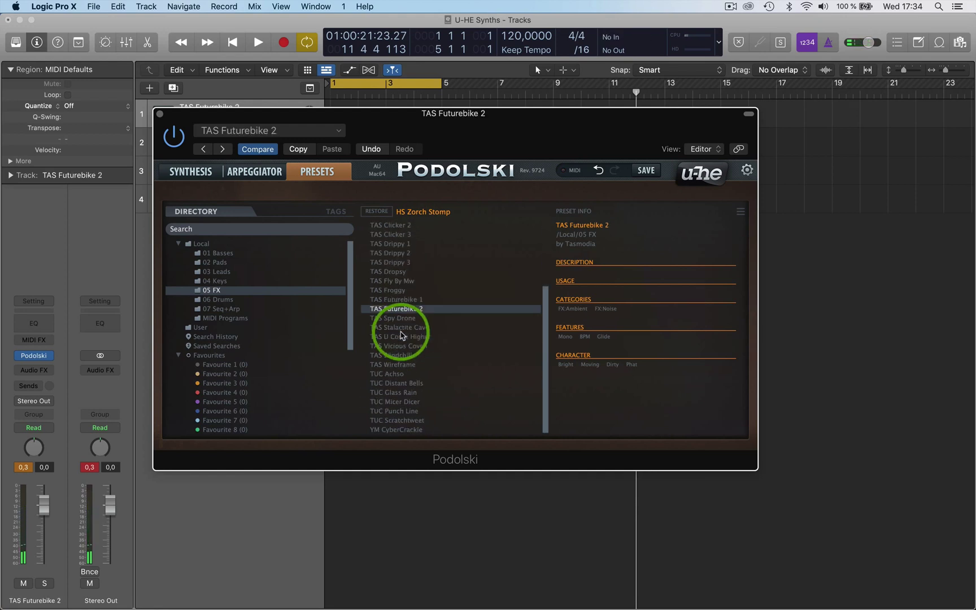
# Load the TAS Big Pad 1 preset from the 02 Pads folder and show its Synthesis page.
pyautogui.click(226, 264)
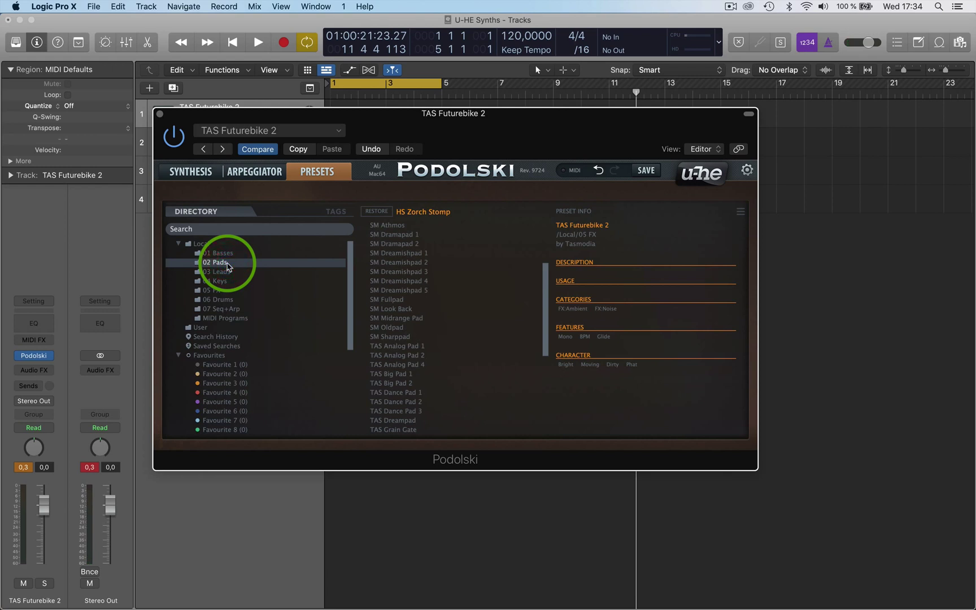
pyautogui.click(401, 375)
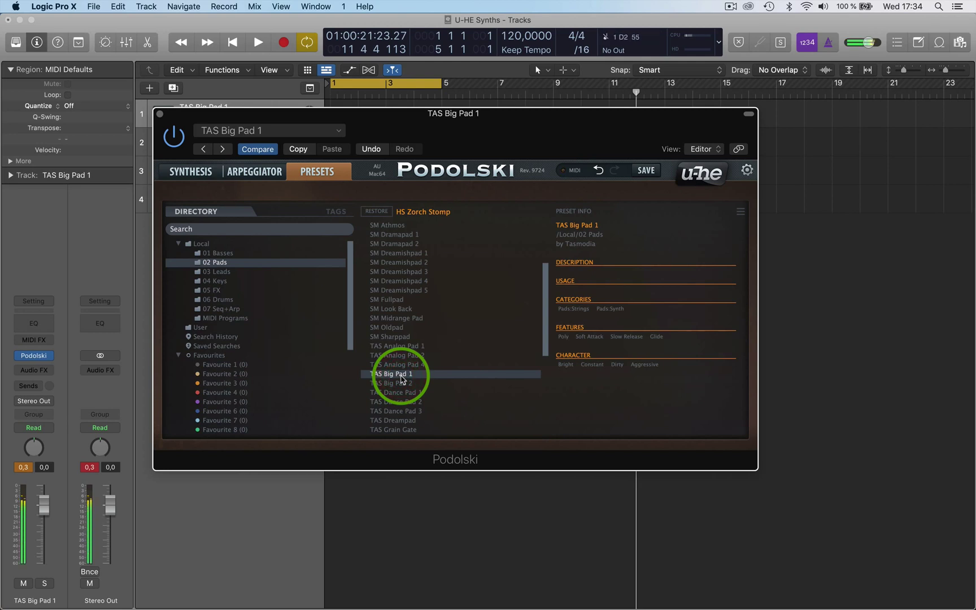
pyautogui.click(205, 169)
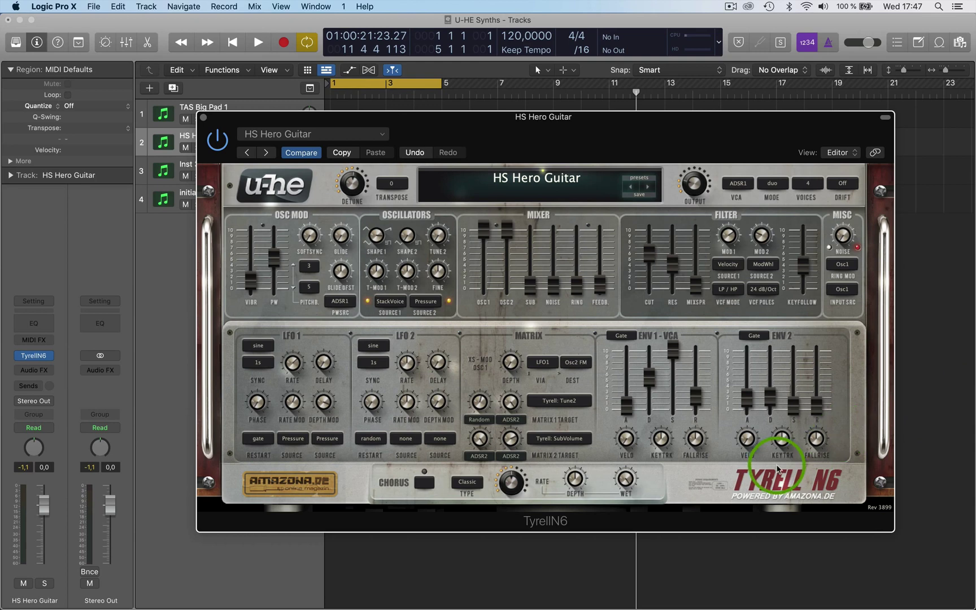
# Browse the TyrellN6 preset list, keep HS Hero Guitar selected, and look over the oscillator shape controls.
pyautogui.click(554, 181)
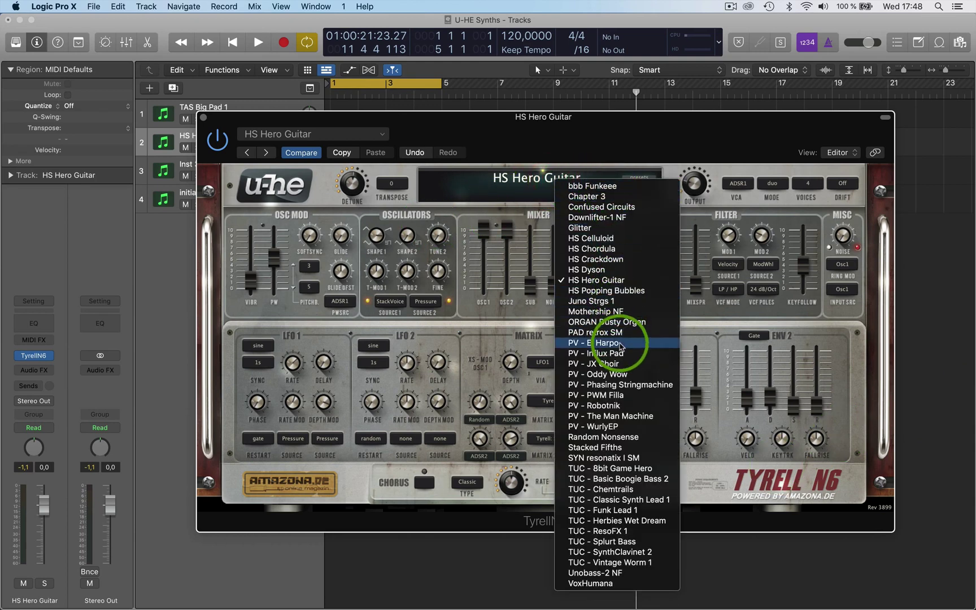
pyautogui.click(612, 281)
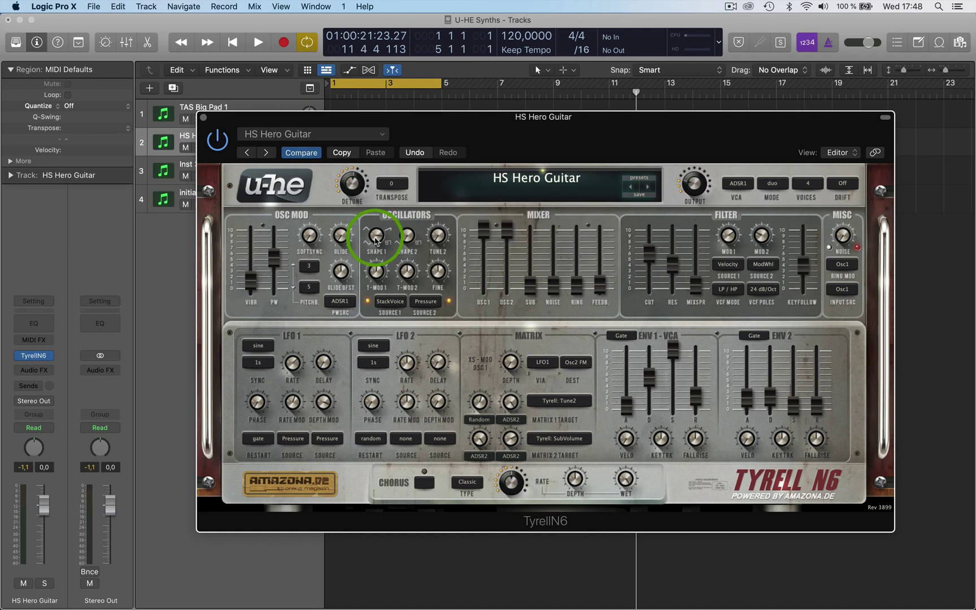
pyautogui.moveTo(376, 240)
pyautogui.mouseDown()
pyautogui.moveTo(383, 314)
pyautogui.moveTo(359, 237)
pyautogui.mouseUp()
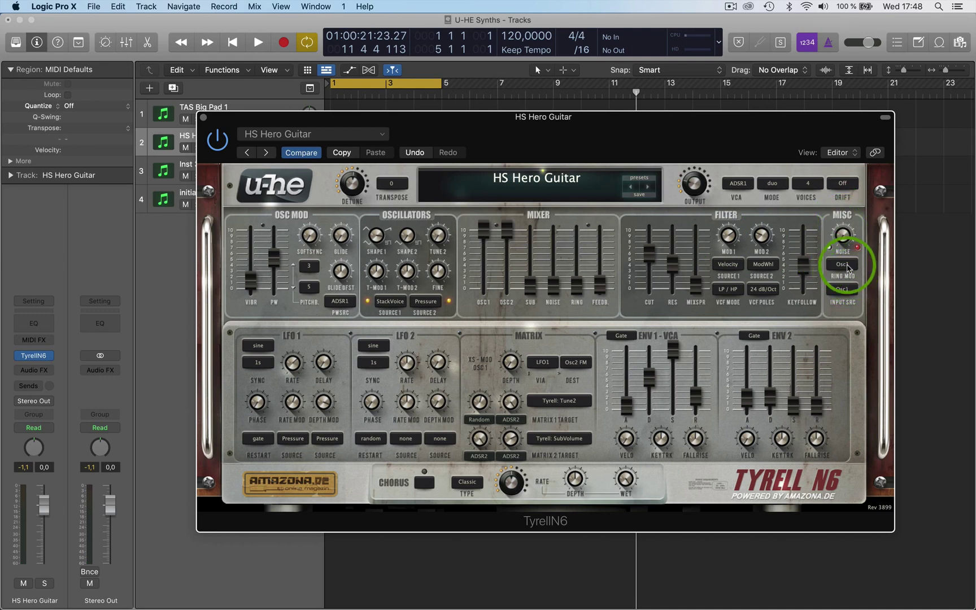
pyautogui.moveTo(846, 244); pyautogui.dragTo(824, 204)
pyautogui.moveTo(836, 270); pyautogui.dragTo(848, 281)
pyautogui.moveTo(844, 235)
pyautogui.mouseDown()
pyautogui.moveTo(847, 218)
pyautogui.moveTo(850, 237)
pyautogui.mouseUp()
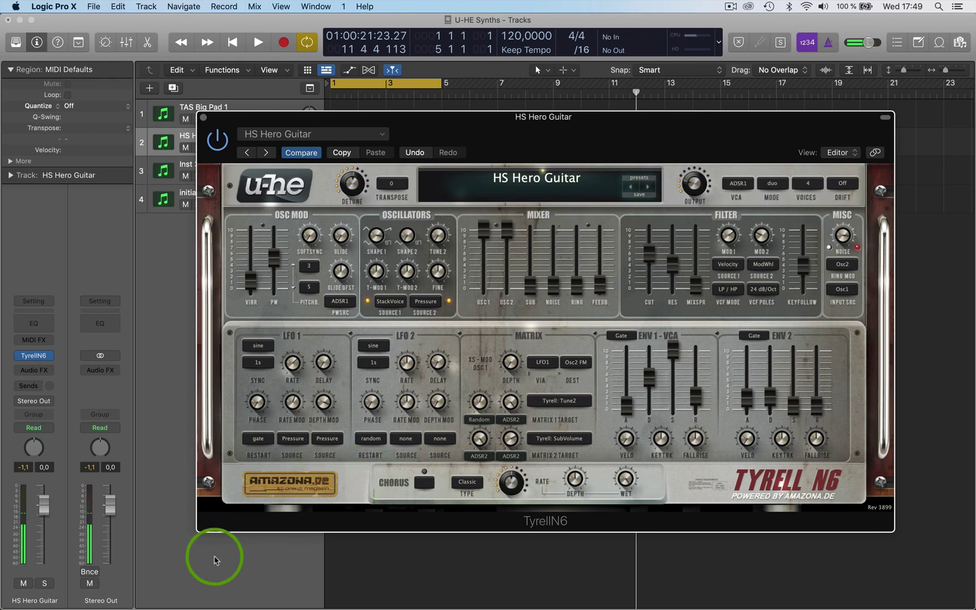
# Load the Confused Circuits preset and audition the following TyrellN6 presets one by one through HS Dyson.
pyautogui.click(567, 168)
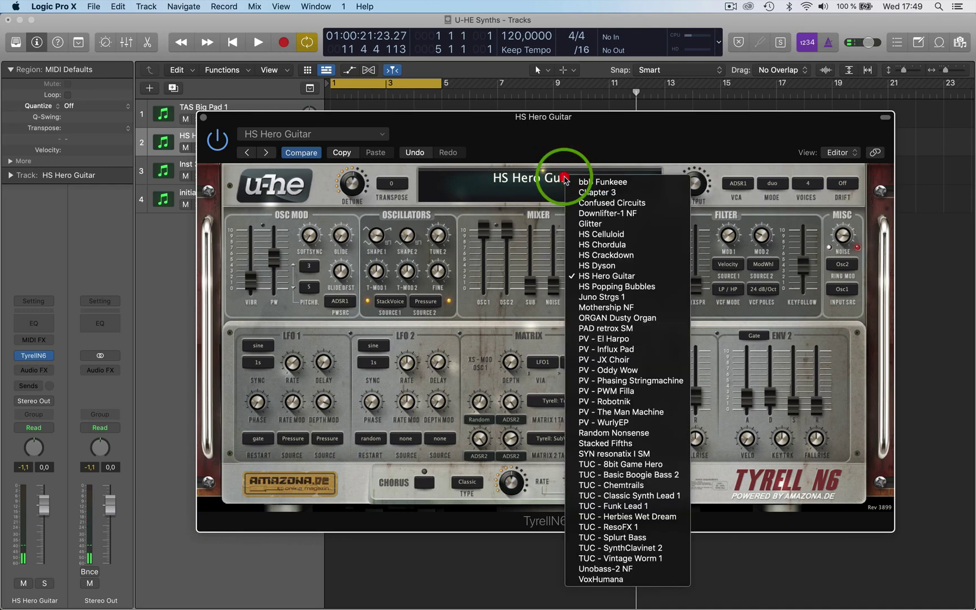
pyautogui.click(603, 204)
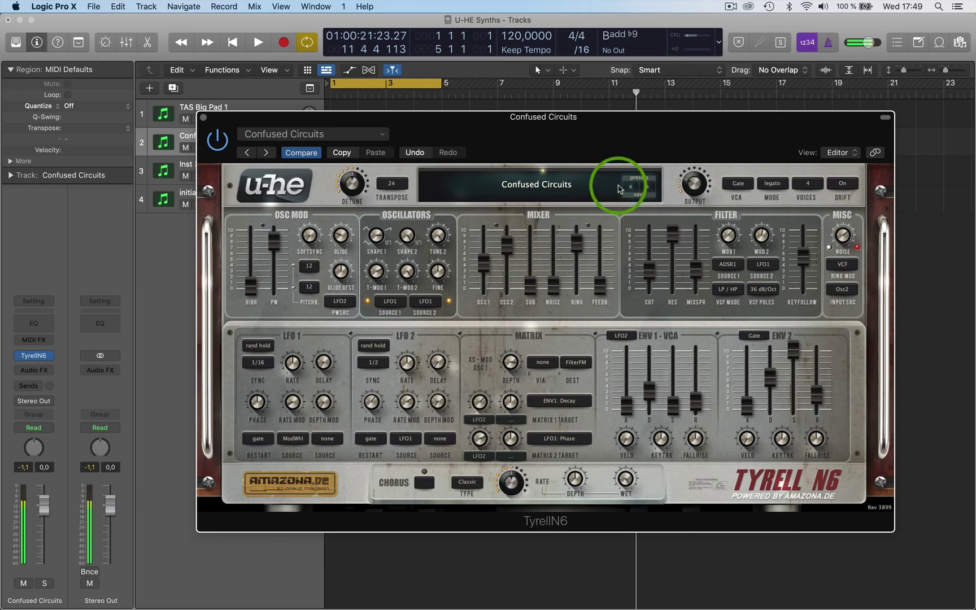
pyautogui.click(648, 188)
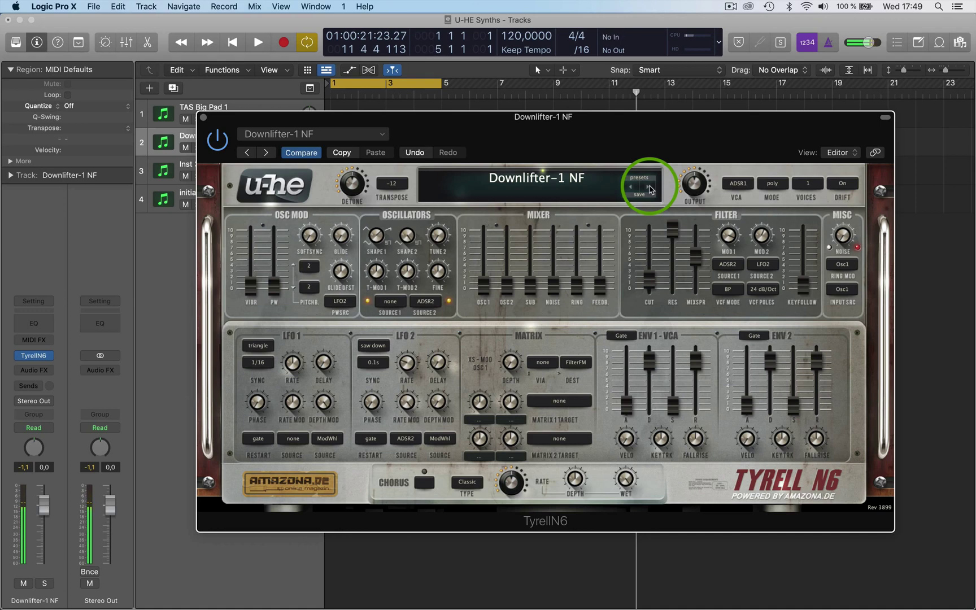
pyautogui.click(649, 188)
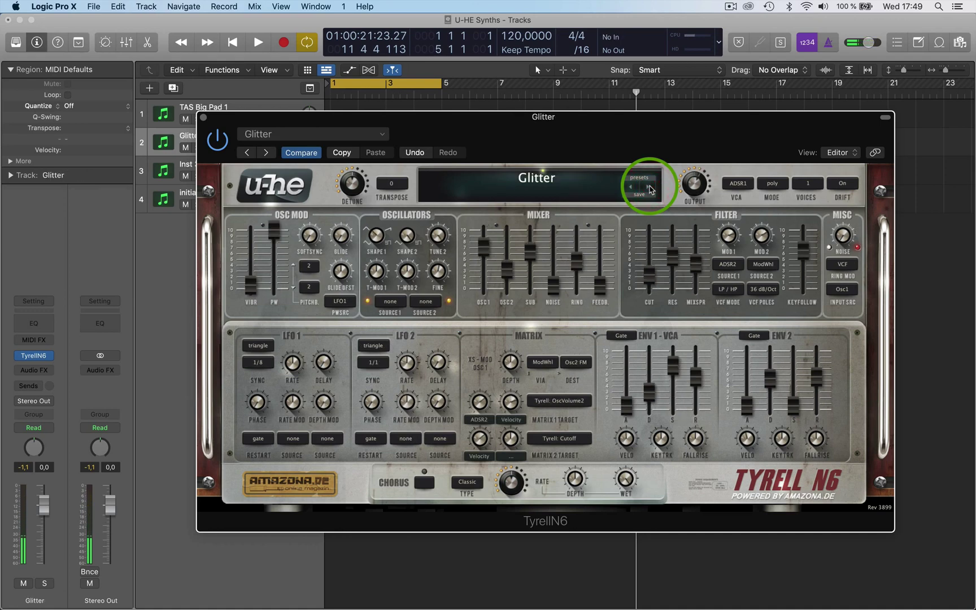
pyautogui.click(649, 188)
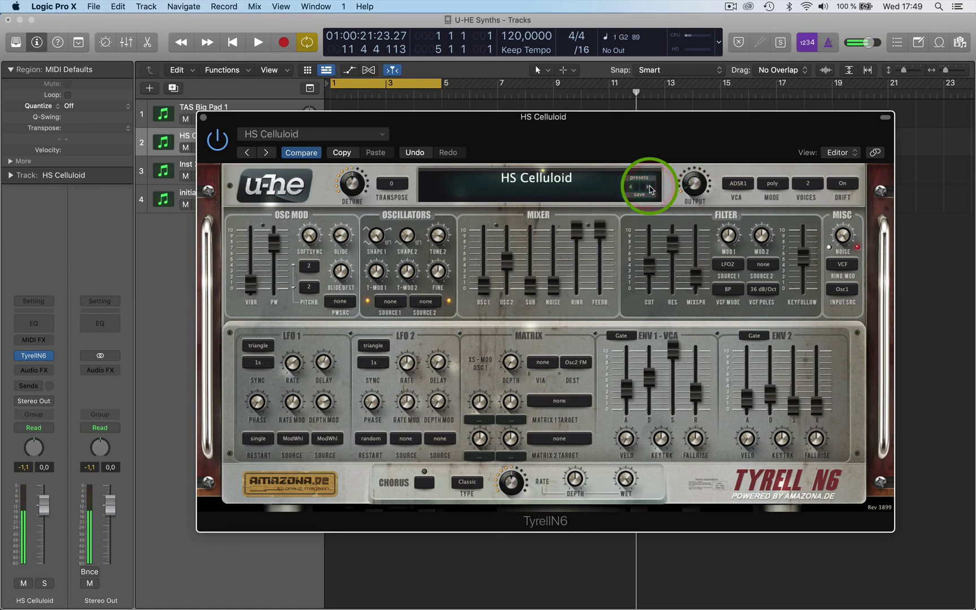
pyautogui.click(650, 189)
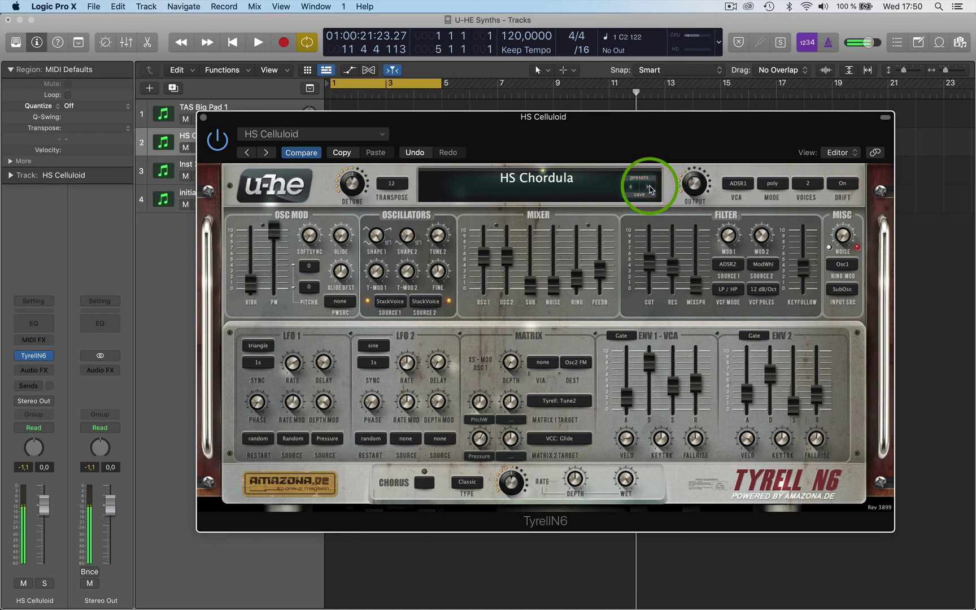
pyautogui.click(650, 188)
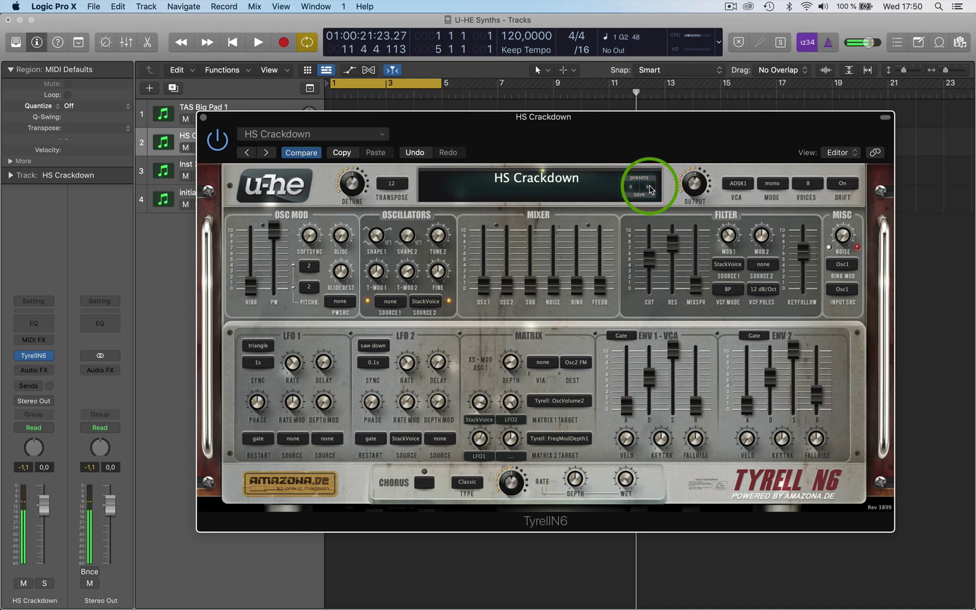
pyautogui.click(650, 188)
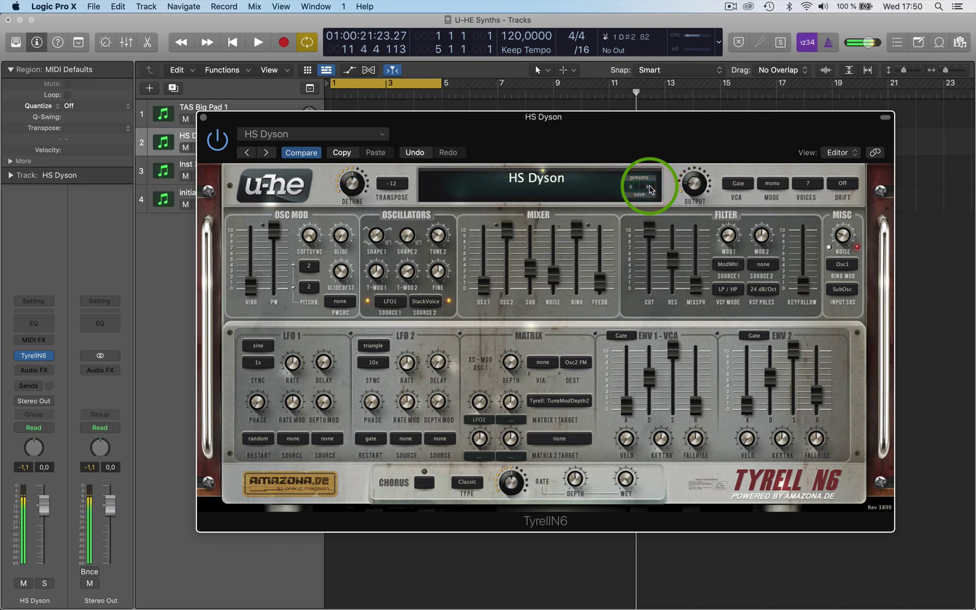
# Load the TUC - Basic Boogie Bass 2 preset and switch on its chorus.
pyautogui.click(560, 178)
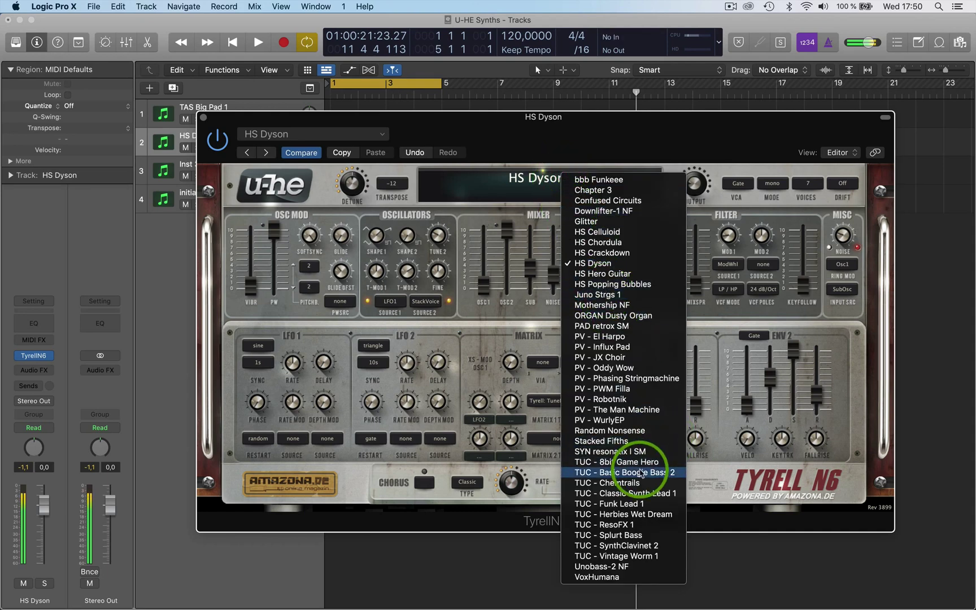
pyautogui.click(638, 472)
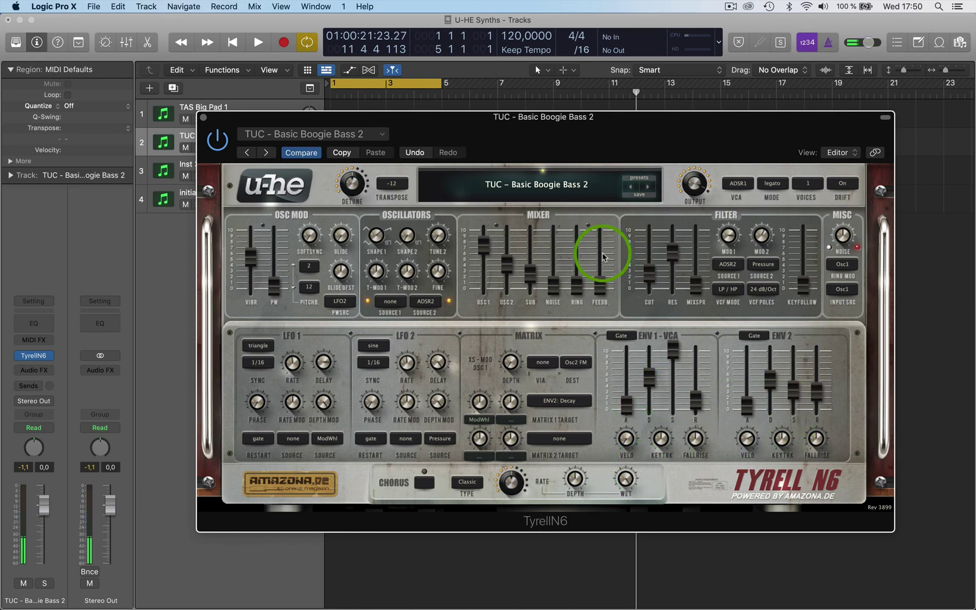
pyautogui.click(425, 484)
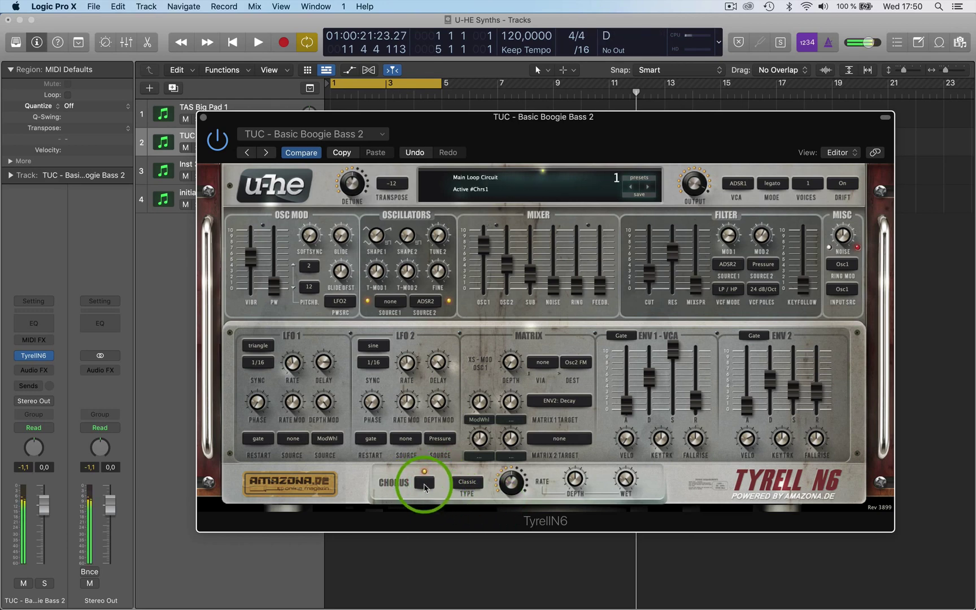
pyautogui.click(425, 483)
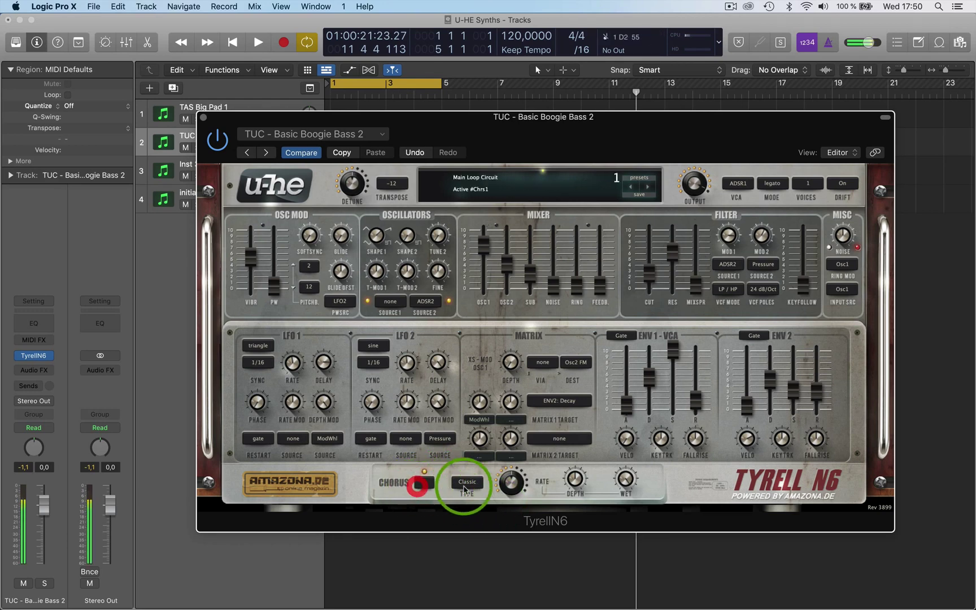
# Try the Dramatic chorus type and finally set the chorus type to Ensemble.
pyautogui.click(464, 482)
pyautogui.click(481, 502)
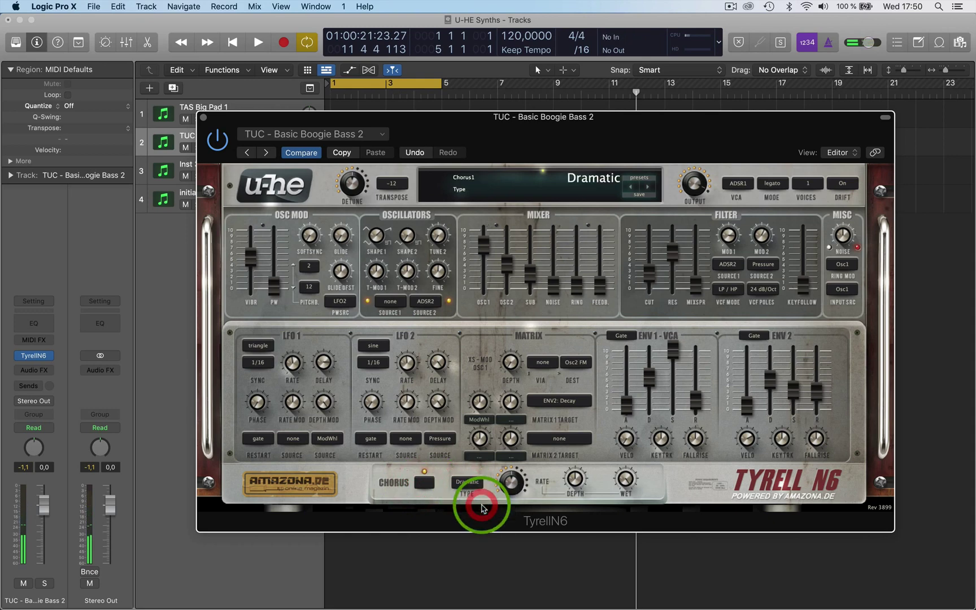
pyautogui.click(468, 483)
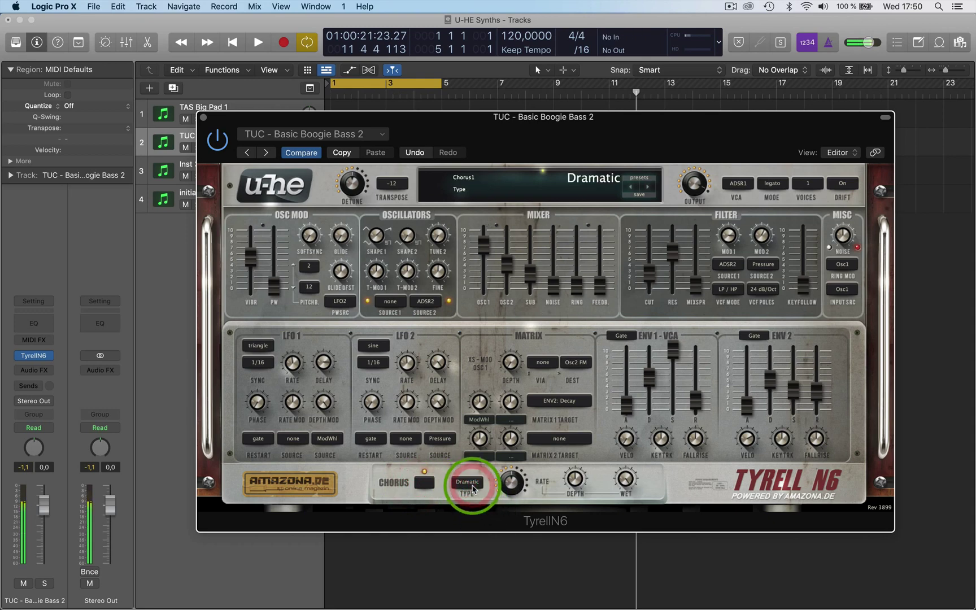
pyautogui.click(474, 488)
pyautogui.click(472, 486)
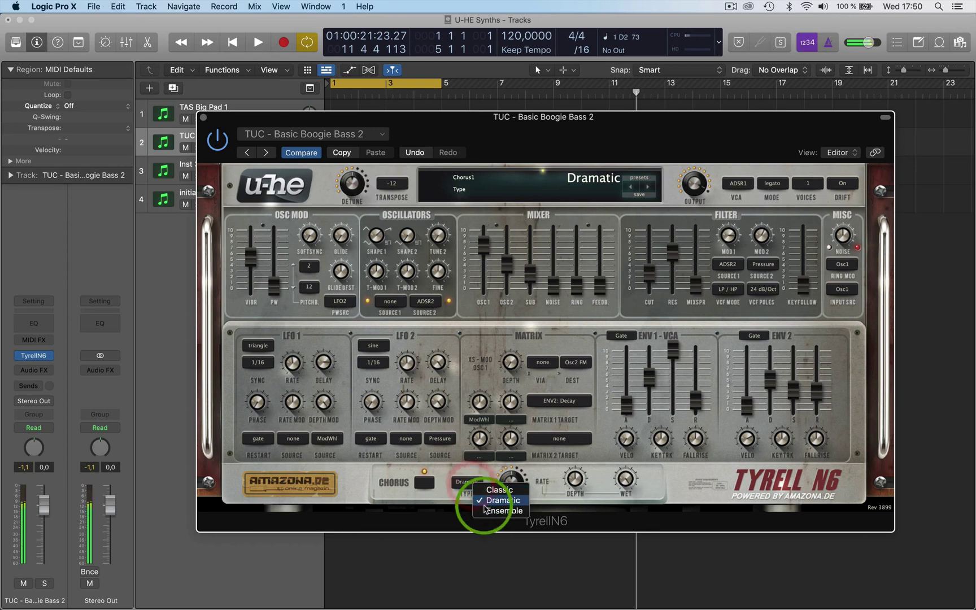
pyautogui.click(485, 510)
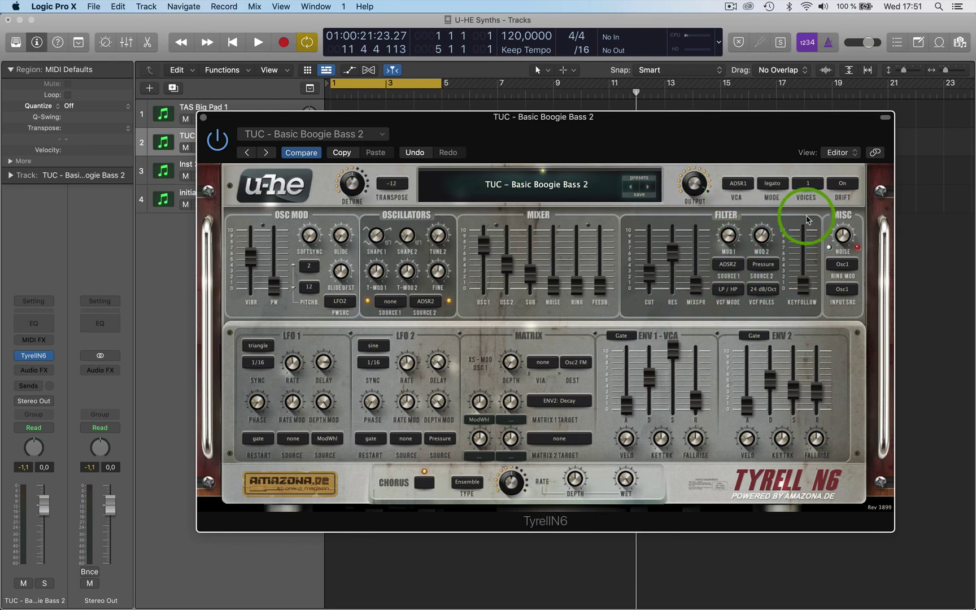
# Look at the available voices options and the list of u-he links behind the logo.
pyautogui.click(807, 184)
pyautogui.click(793, 169)
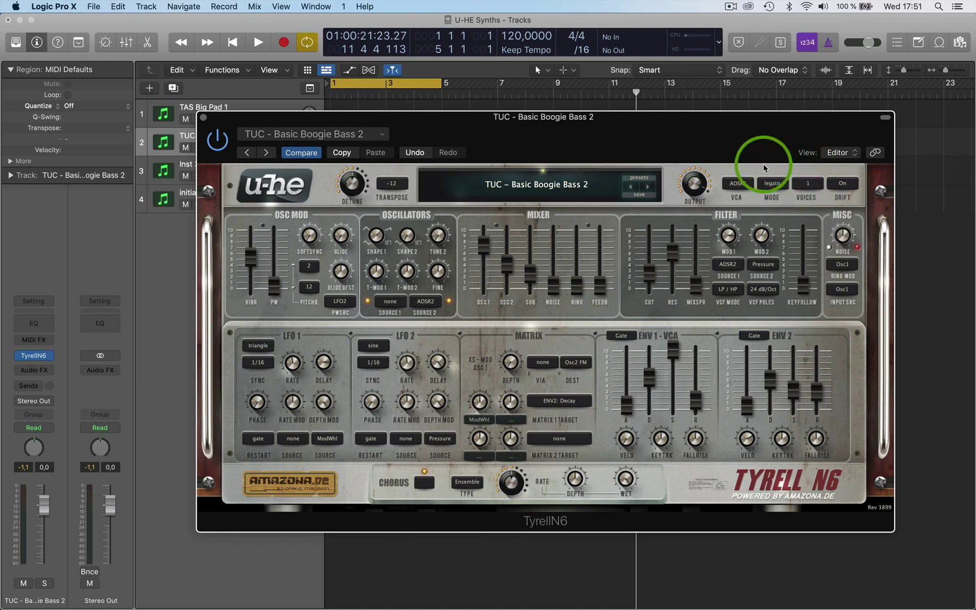
pyautogui.click(285, 172)
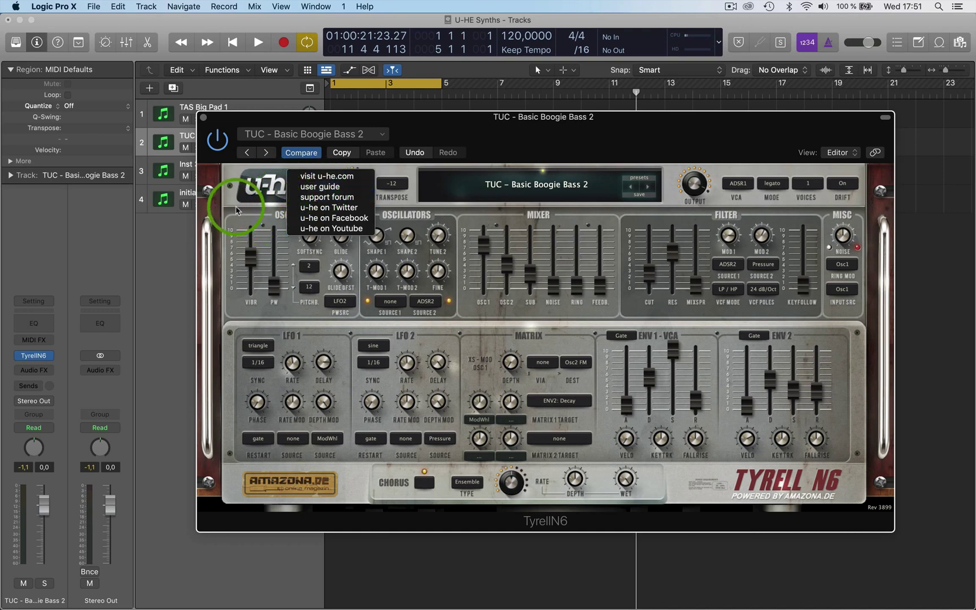
pyautogui.click(226, 194)
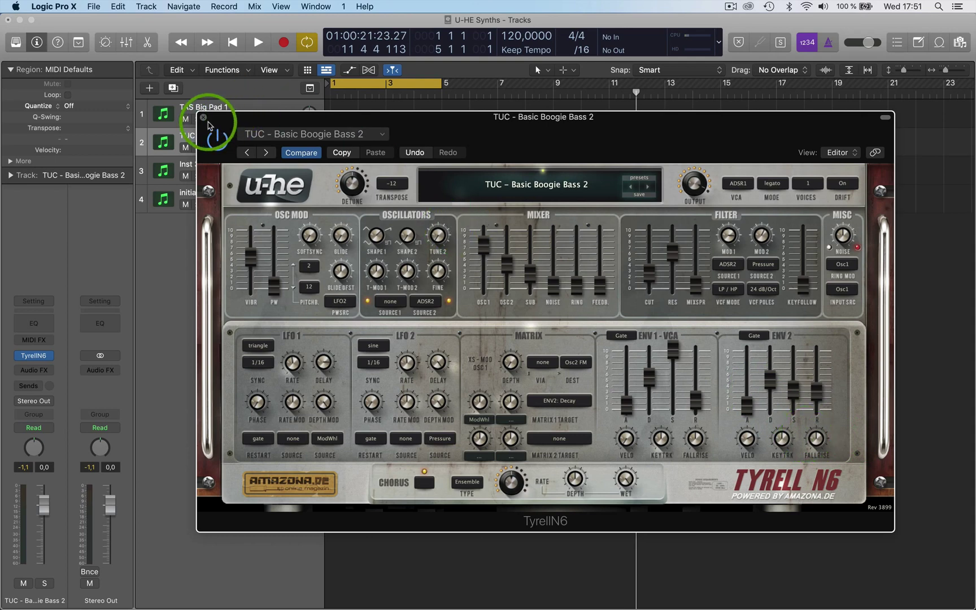
# Close the TyrellN6 window and show the Modulation page of Zebralette on the third track.
pyautogui.click(204, 118)
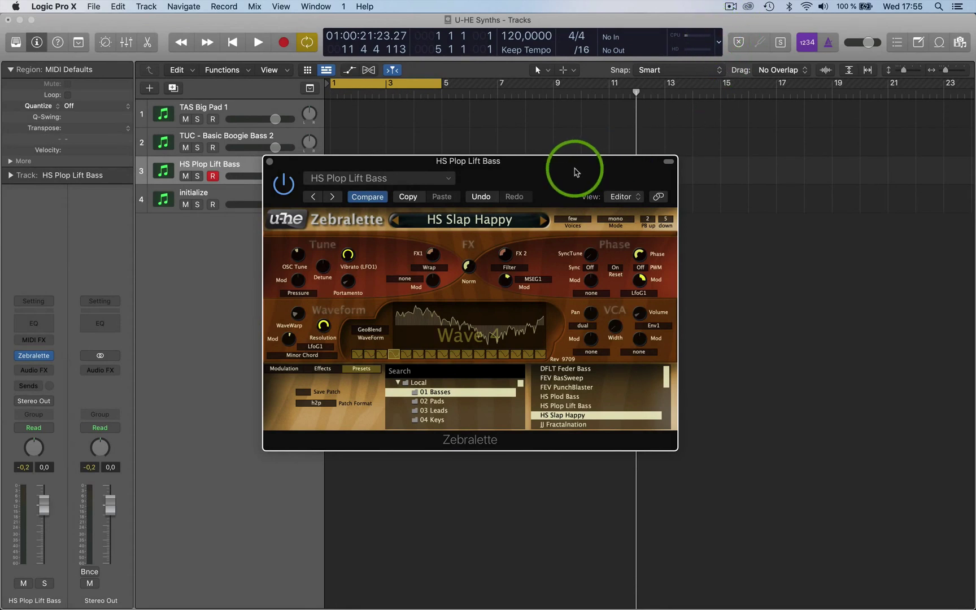
pyautogui.moveTo(575, 172); pyautogui.dragTo(567, 143)
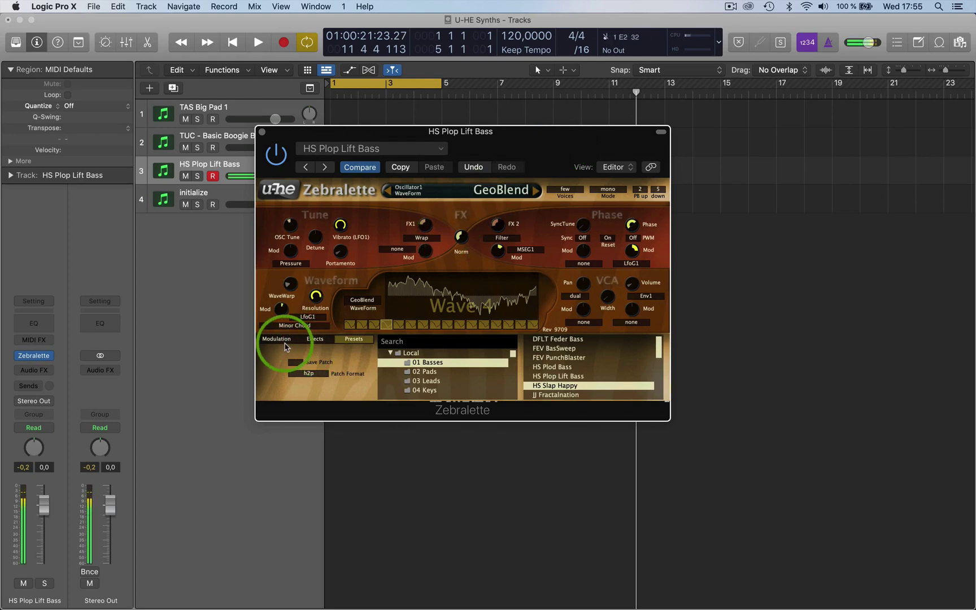
pyautogui.click(286, 347)
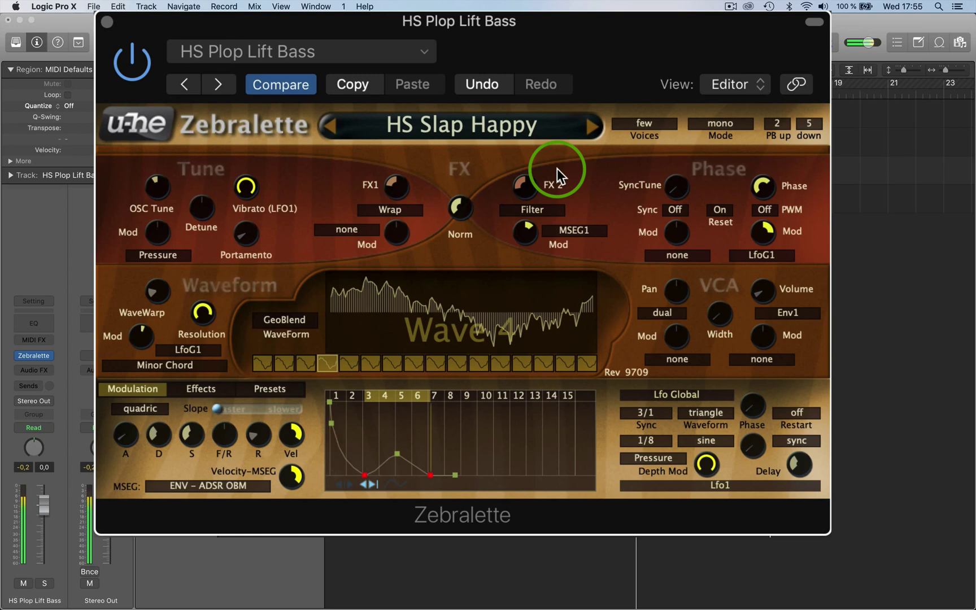
# Browse Zebralette's presets in the 01 Basses folder and load SM Guver.
pyautogui.click(261, 388)
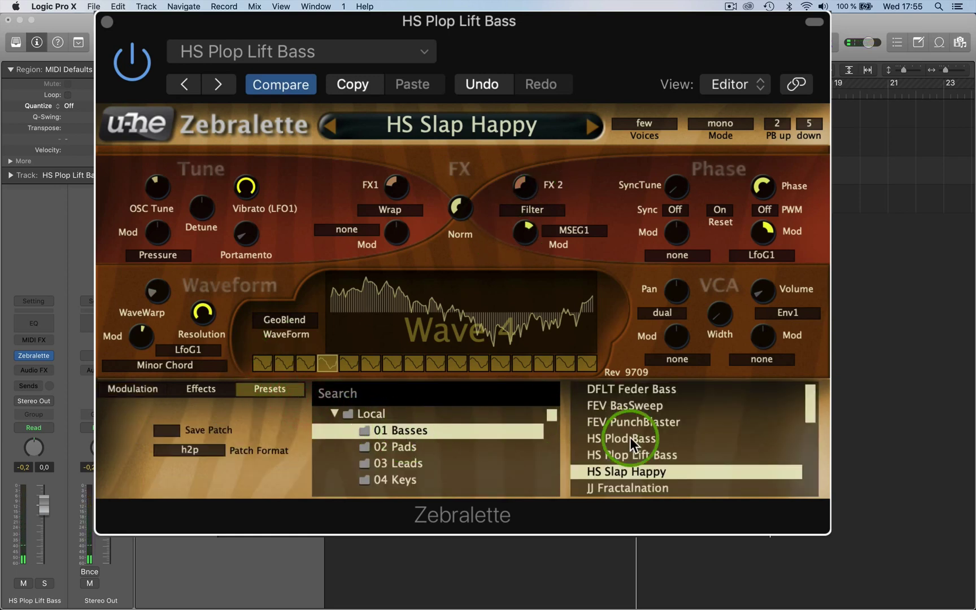
pyautogui.scroll(-5, 630, 437)
pyautogui.scroll(5, 629, 437)
pyautogui.scroll(-5, 630, 437)
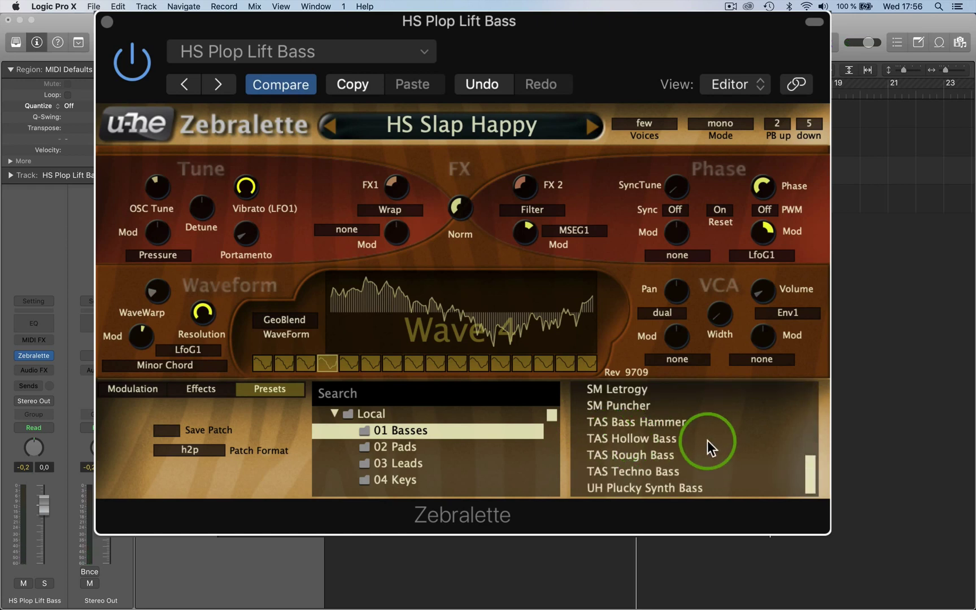
pyautogui.scroll(4, 706, 440)
pyautogui.scroll(-4, 707, 440)
pyautogui.click(516, 131)
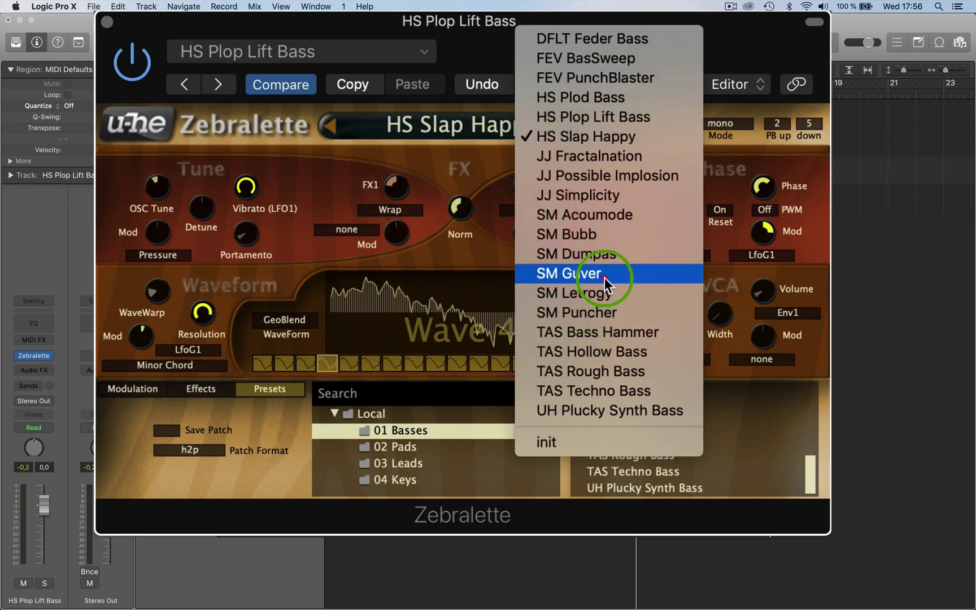
pyautogui.click(605, 277)
pyautogui.click(506, 96)
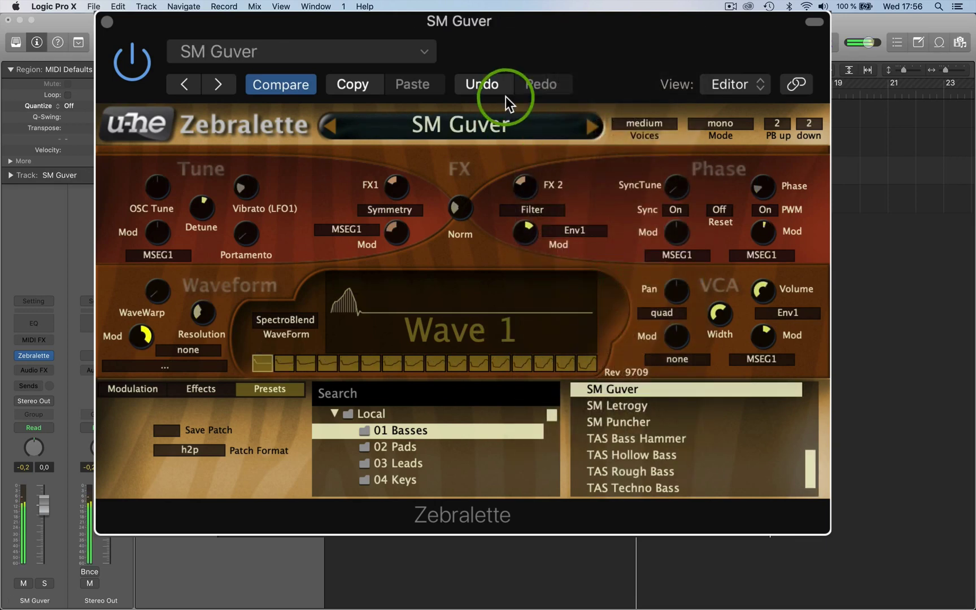
# Audition the bass presets SM Letrogy, SM Puncher, TAS Bass Hammer and TAS Hollow Bass in sequence.
pyautogui.click(590, 125)
pyautogui.click(591, 125)
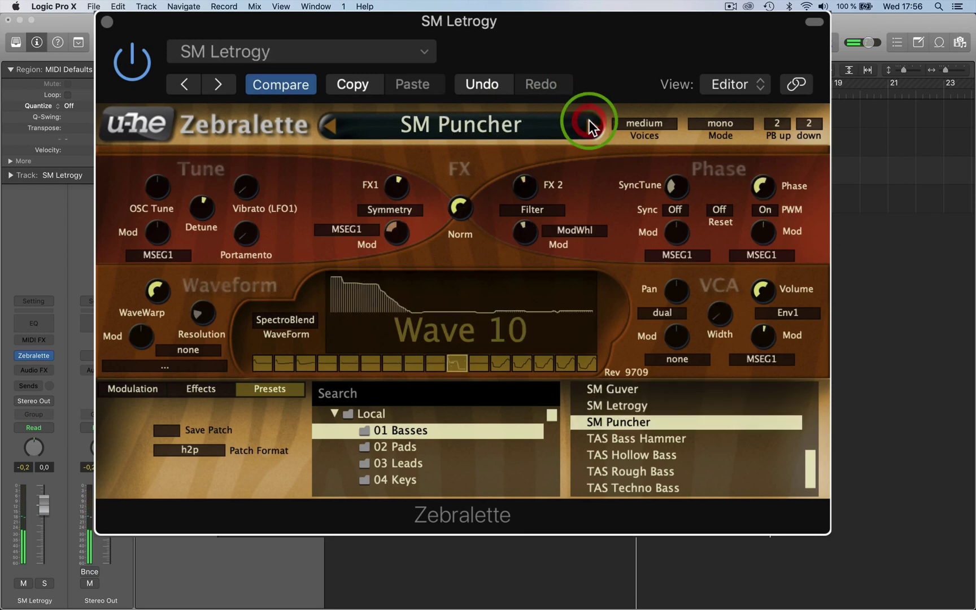
pyautogui.click(589, 125)
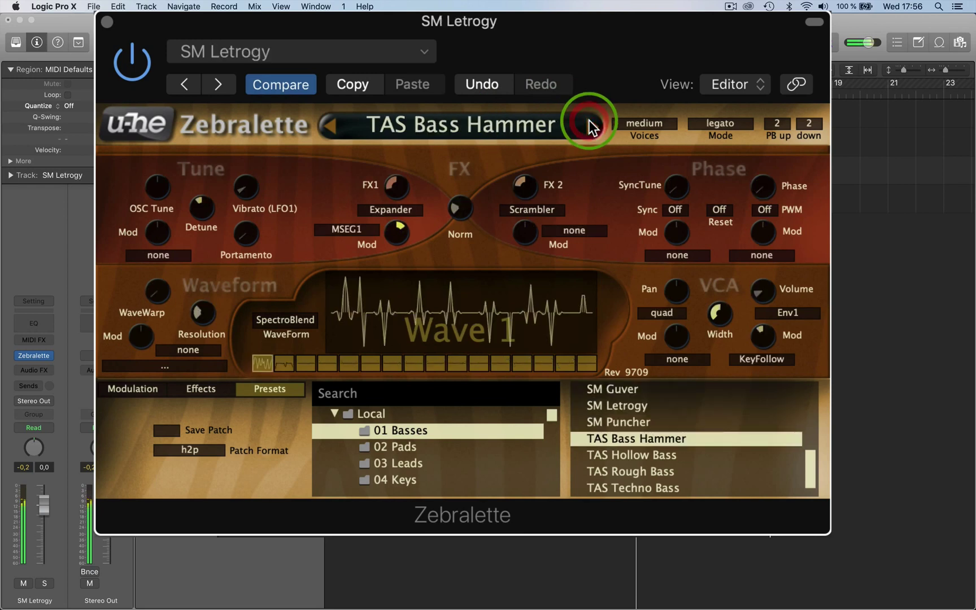
pyautogui.click(408, 462)
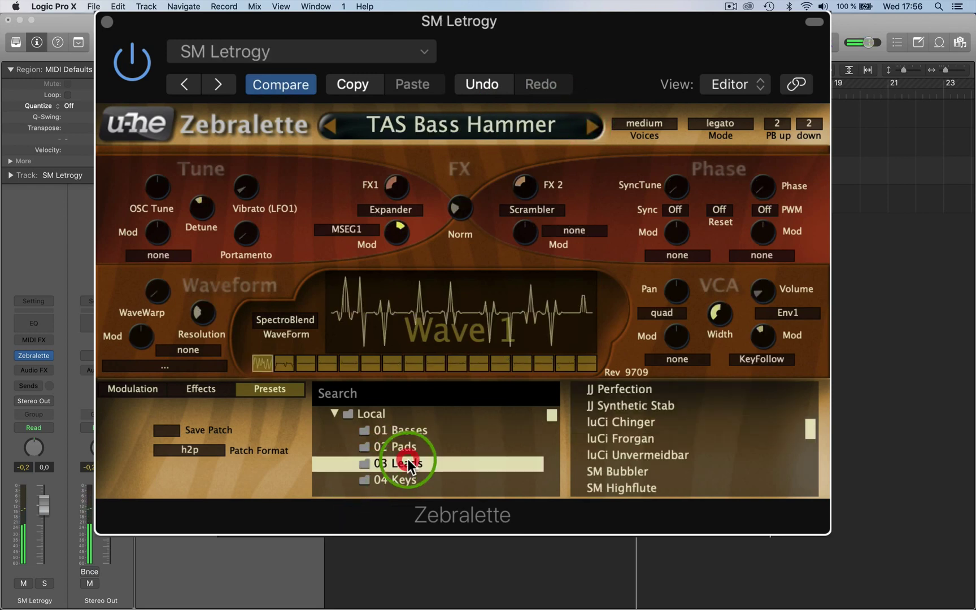
pyautogui.click(573, 185)
pyautogui.click(588, 126)
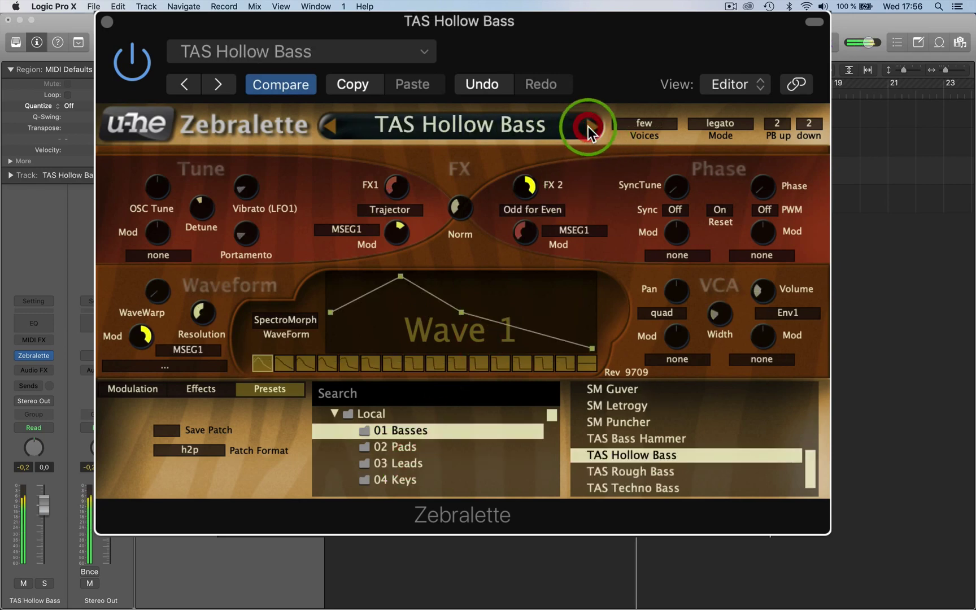
pyautogui.click(588, 127)
# Audition BIO Goldfish and DFLT Train To Berlin from the 03 Leads folder, and load FEV 2124 from 02 Pads.
pyautogui.click(406, 446)
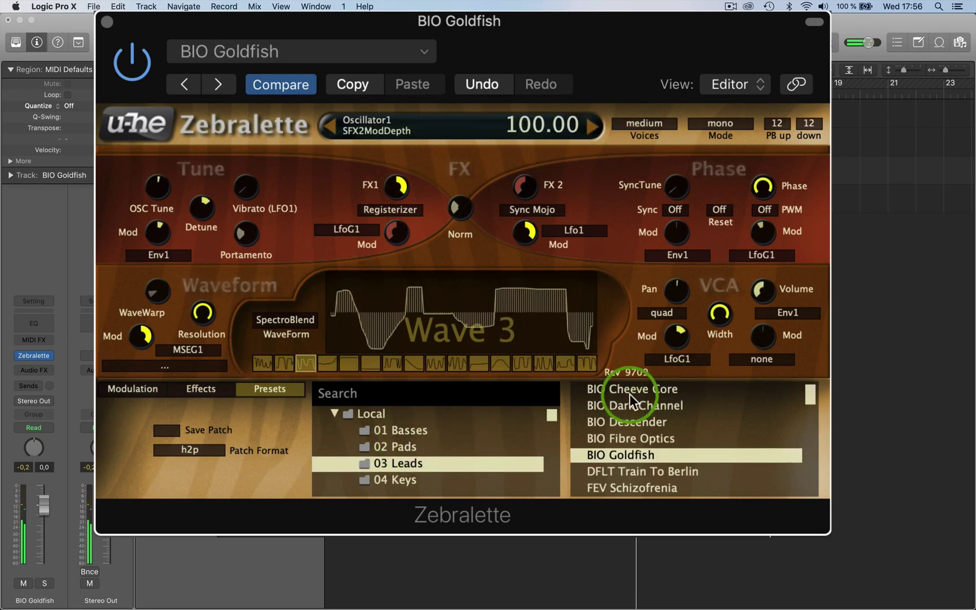
pyautogui.click(591, 125)
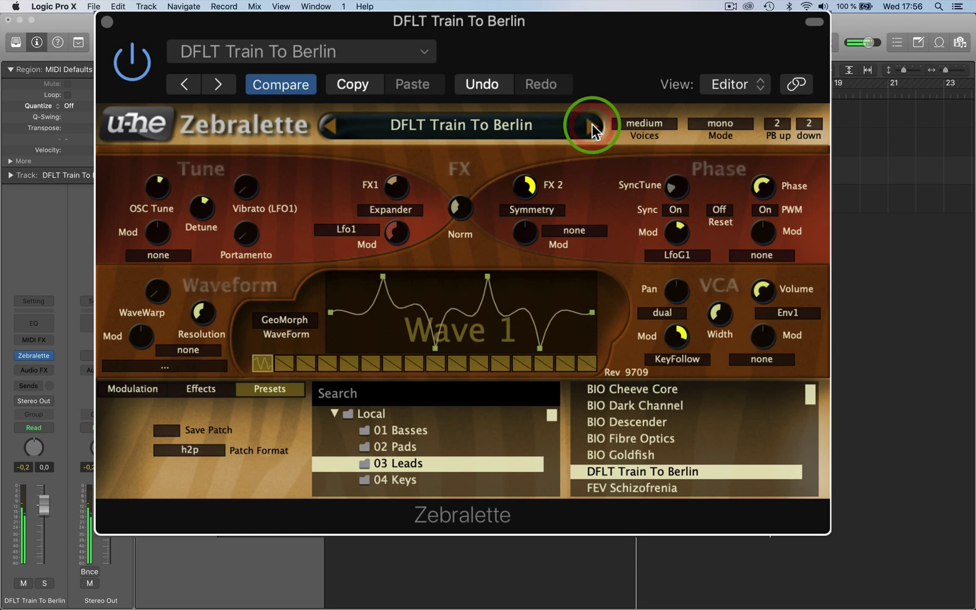
pyautogui.click(418, 371)
pyautogui.click(418, 450)
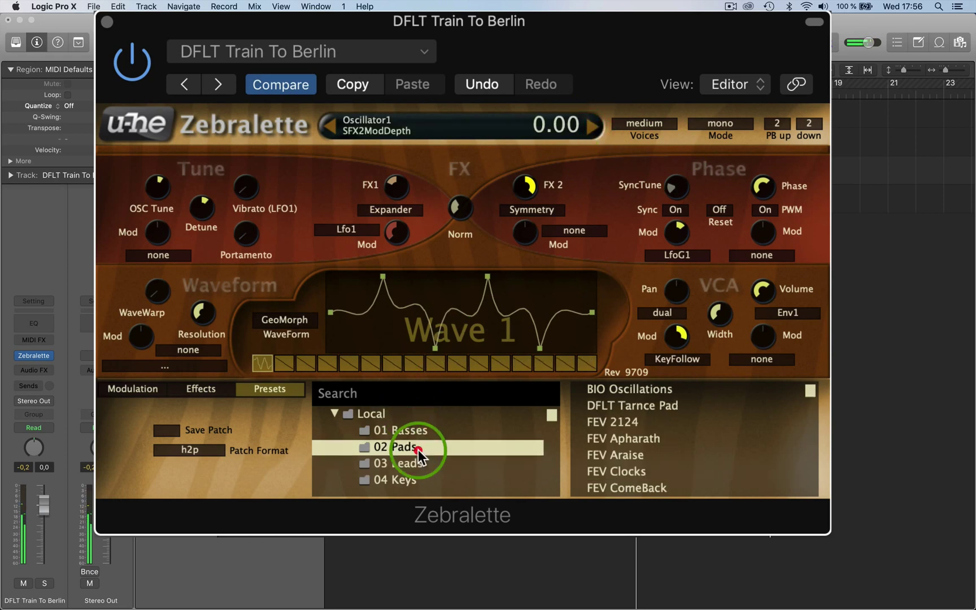
pyautogui.click(613, 422)
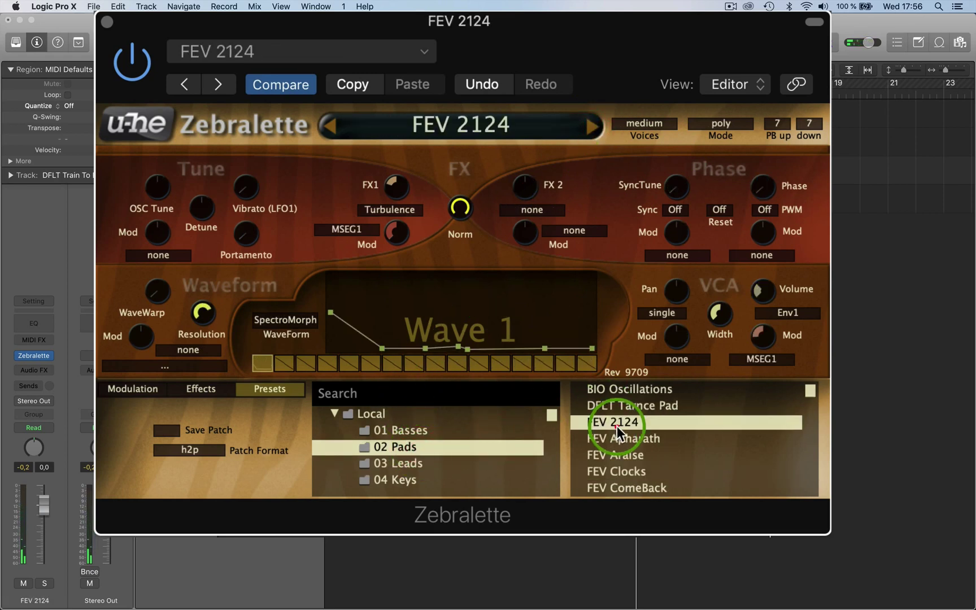
# Audition the pad presets FEV Apharath, FEV Araise, FEV Clocks, FEV ComeBack and FEV Eru56 in sequence.
pyautogui.click(591, 125)
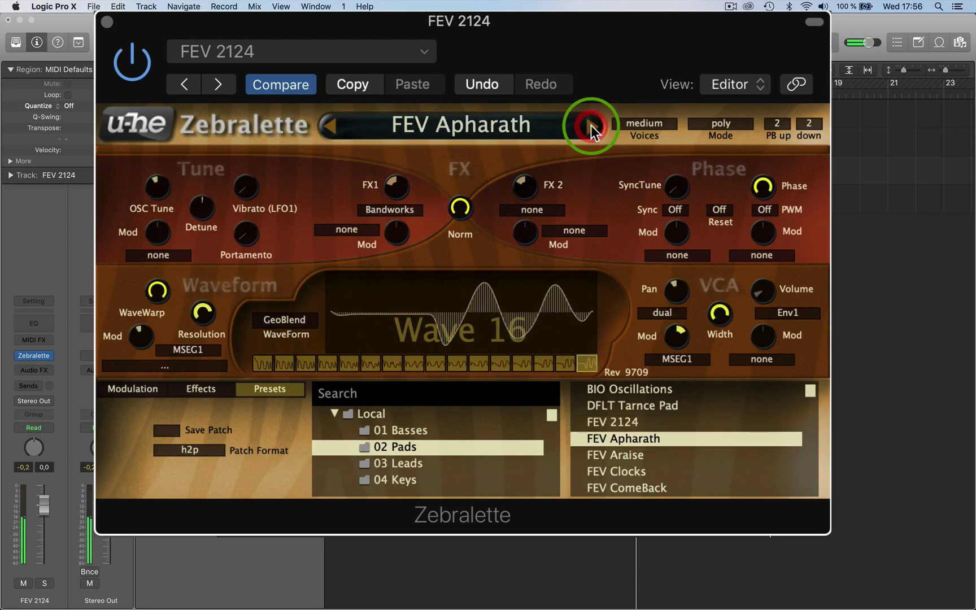
pyautogui.click(591, 125)
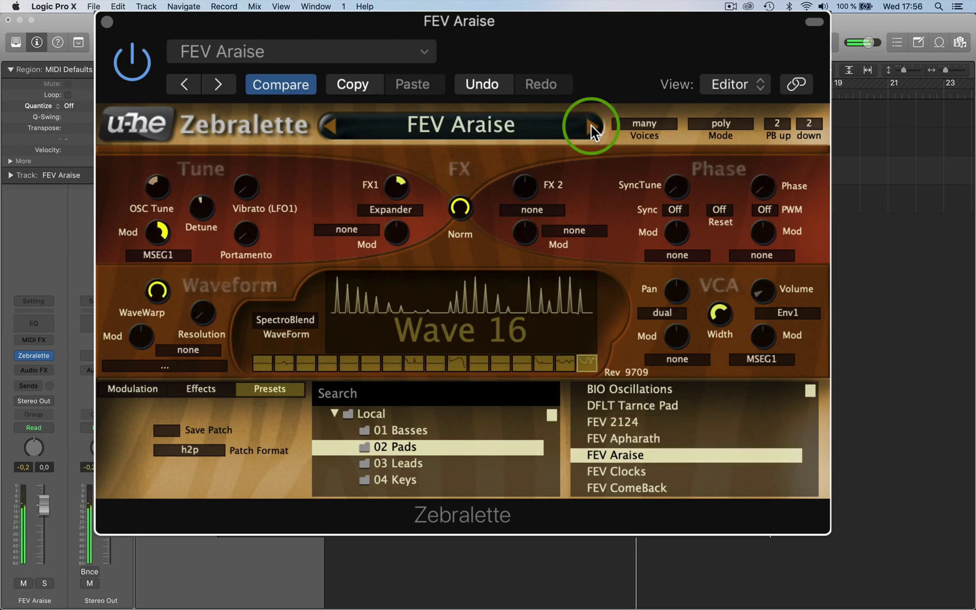
pyautogui.click(591, 125)
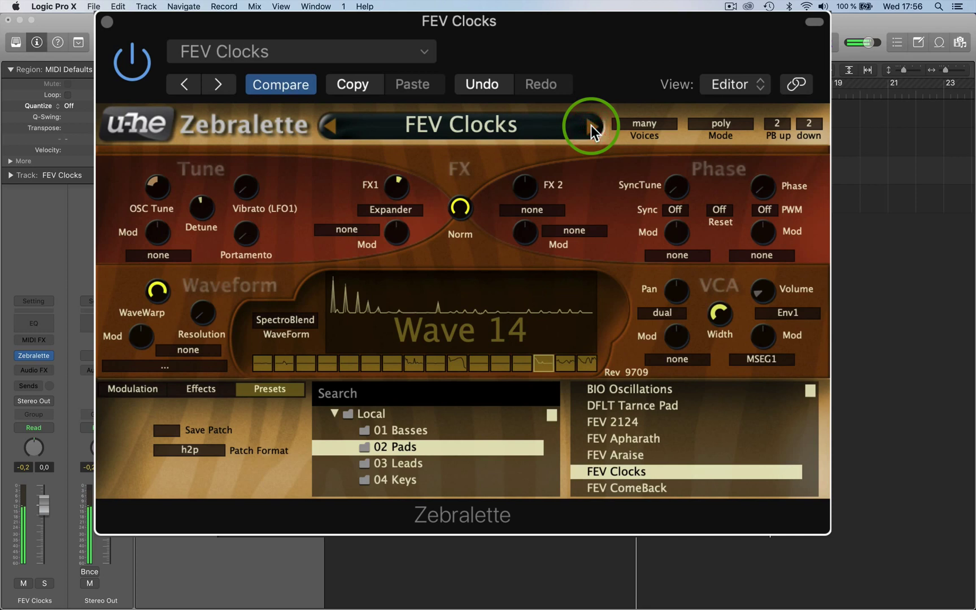
pyautogui.click(590, 125)
pyautogui.click(590, 125)
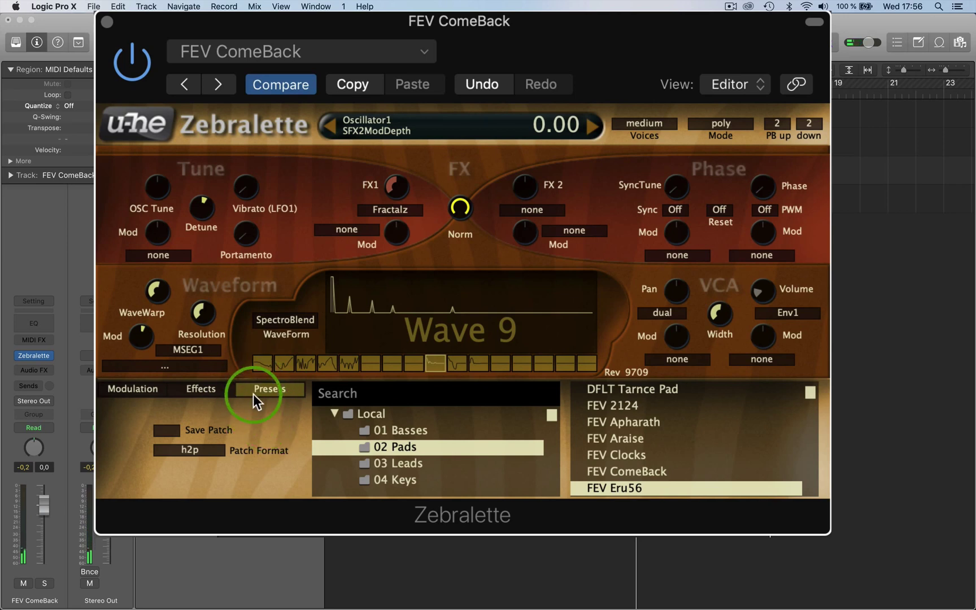
# Show Zebralette's effects and modulation controls, and look through the ModFX mode options.
pyautogui.click(212, 398)
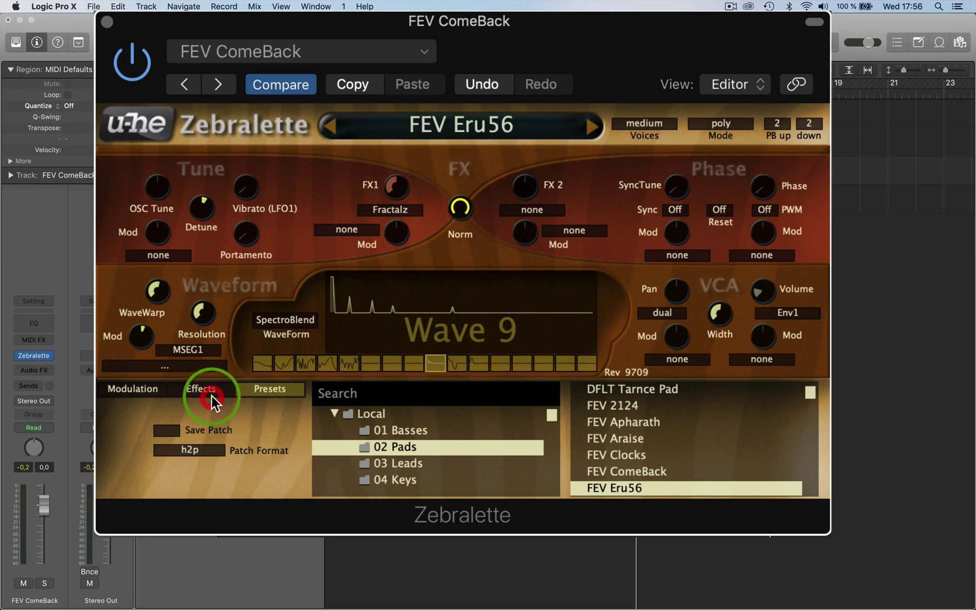
pyautogui.click(211, 396)
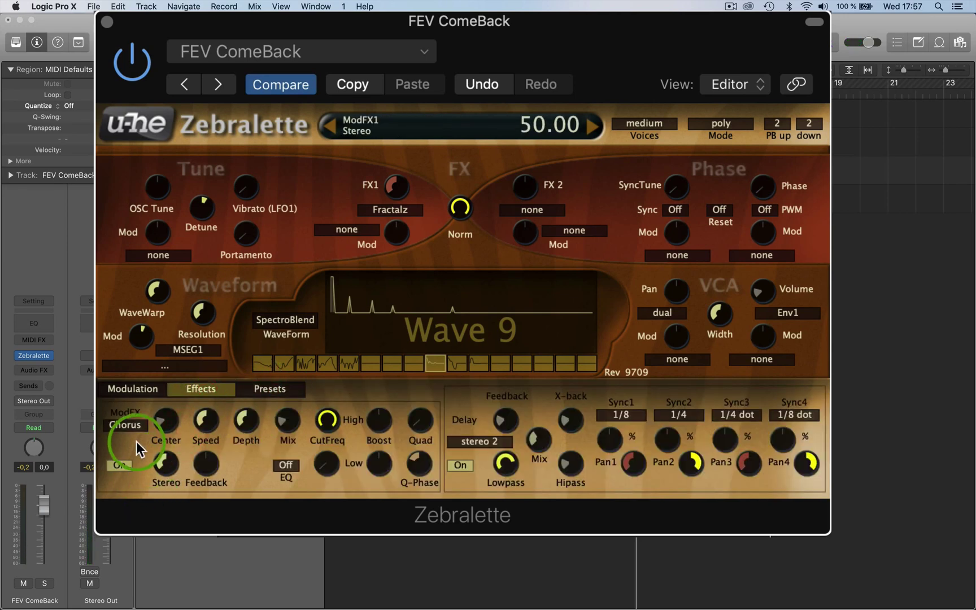
pyautogui.click(130, 388)
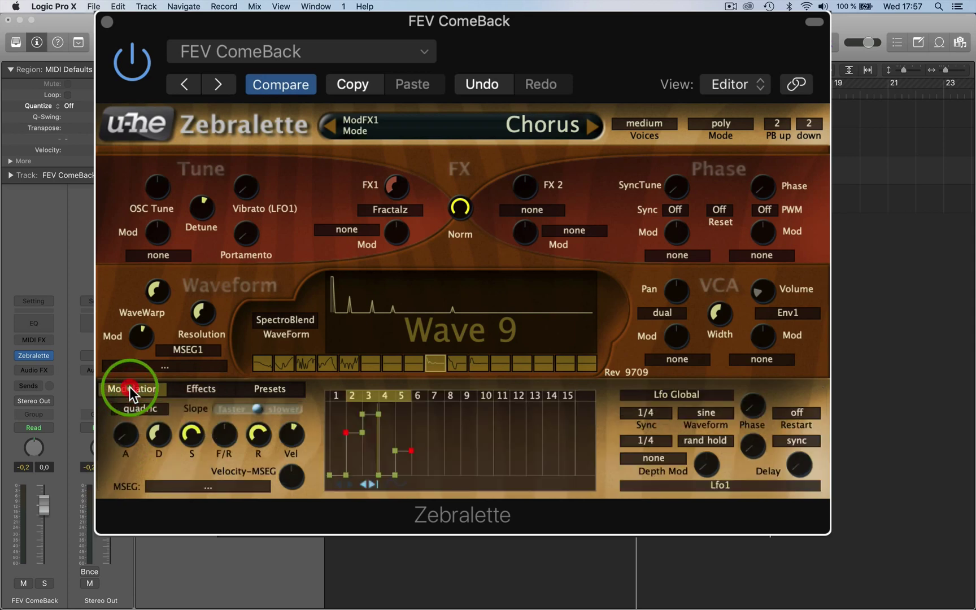
pyautogui.click(198, 387)
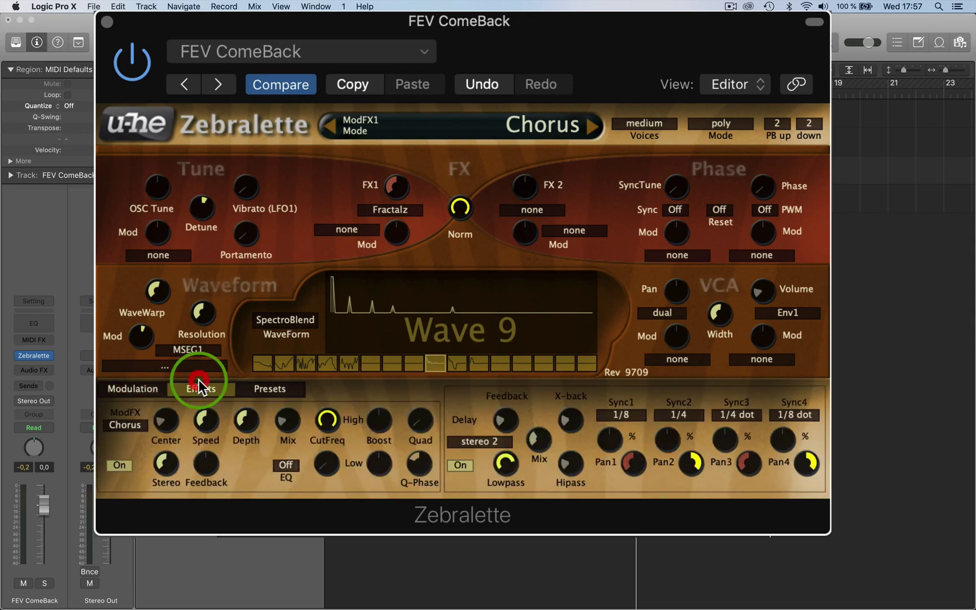
pyautogui.click(132, 428)
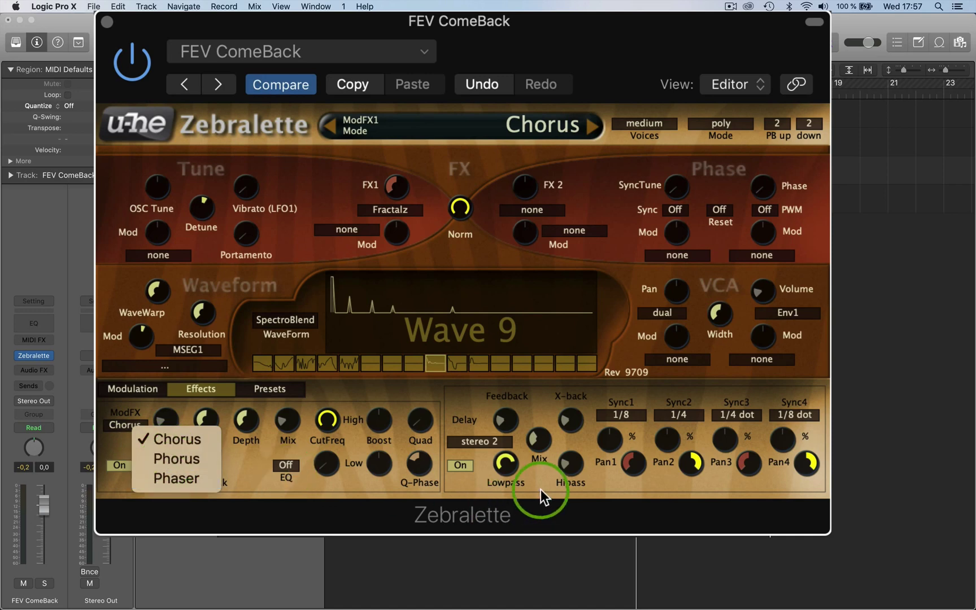
pyautogui.click(527, 478)
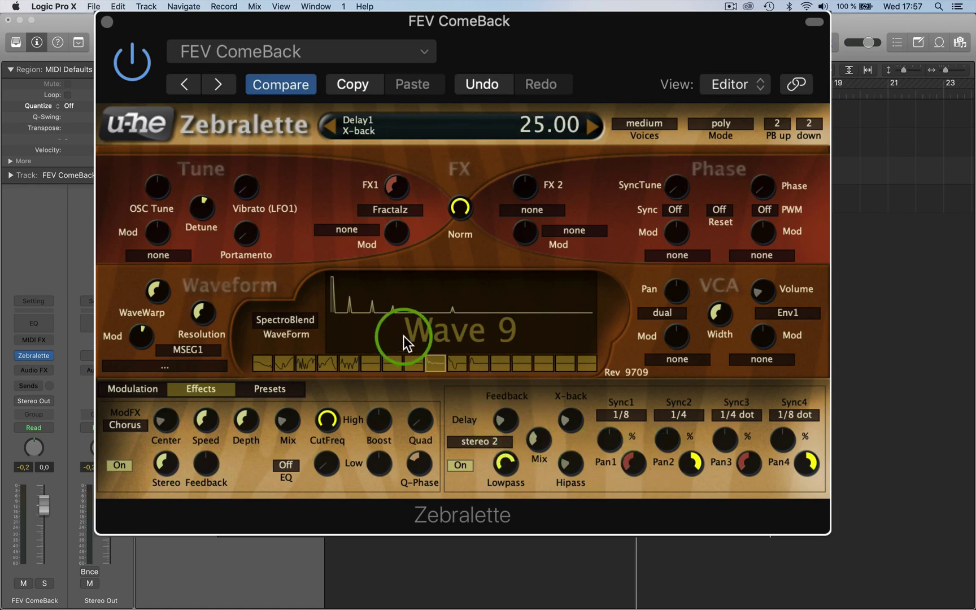
# Audition Wave 5, Wave 4, Wave 3, Wave 2 and Wave 1 of the oscillator in descending order.
pyautogui.click(339, 365)
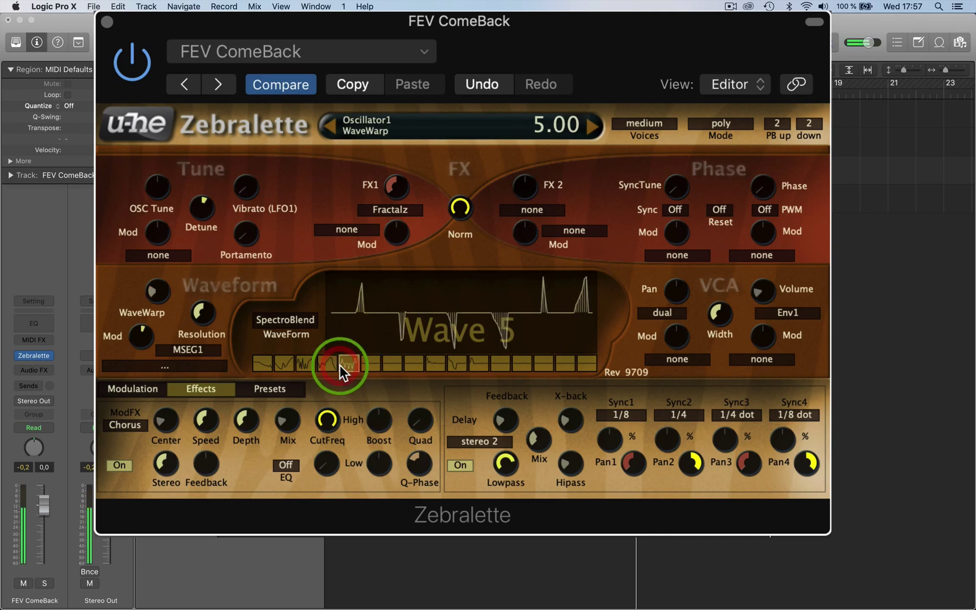
pyautogui.click(324, 363)
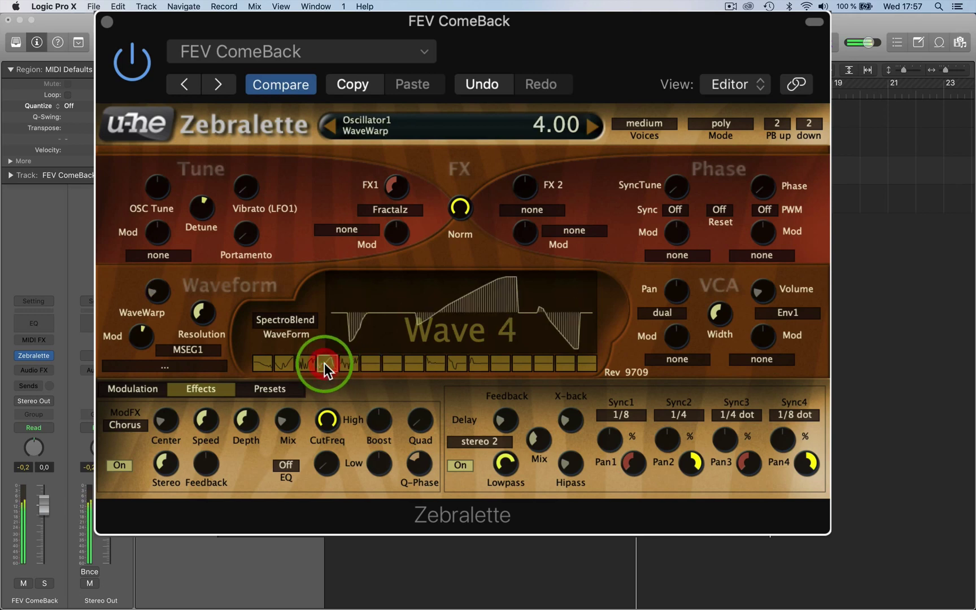
pyautogui.click(310, 363)
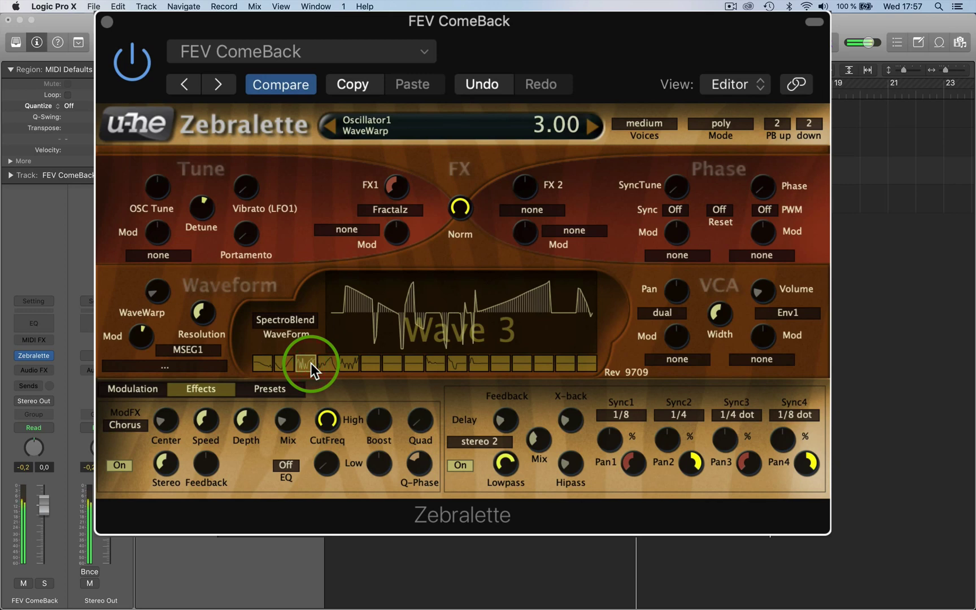
pyautogui.click(285, 365)
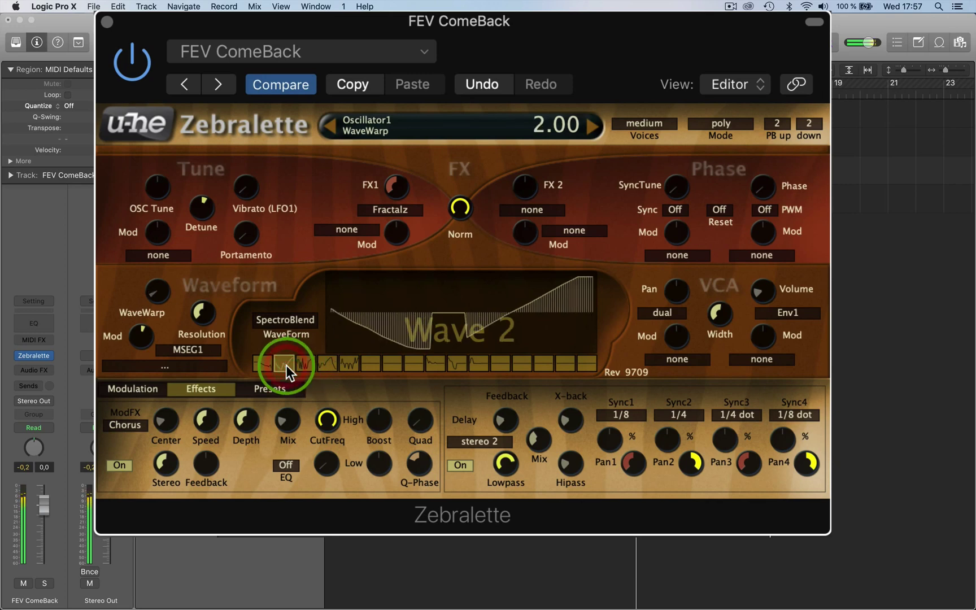
pyautogui.click(263, 365)
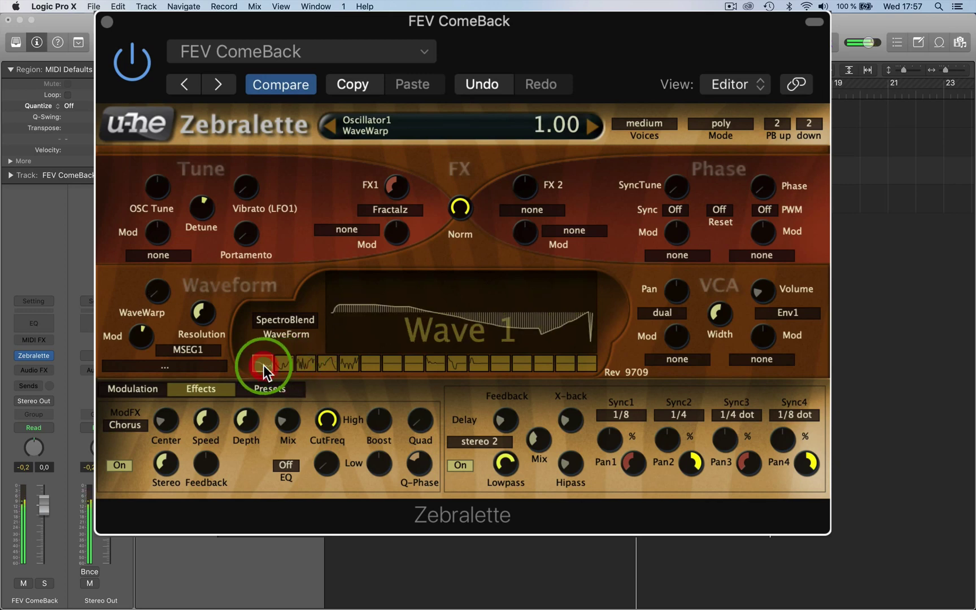
# Select Wave 8 and reshape its flat curve freehand with a peak followed by a dip.
pyautogui.click(414, 364)
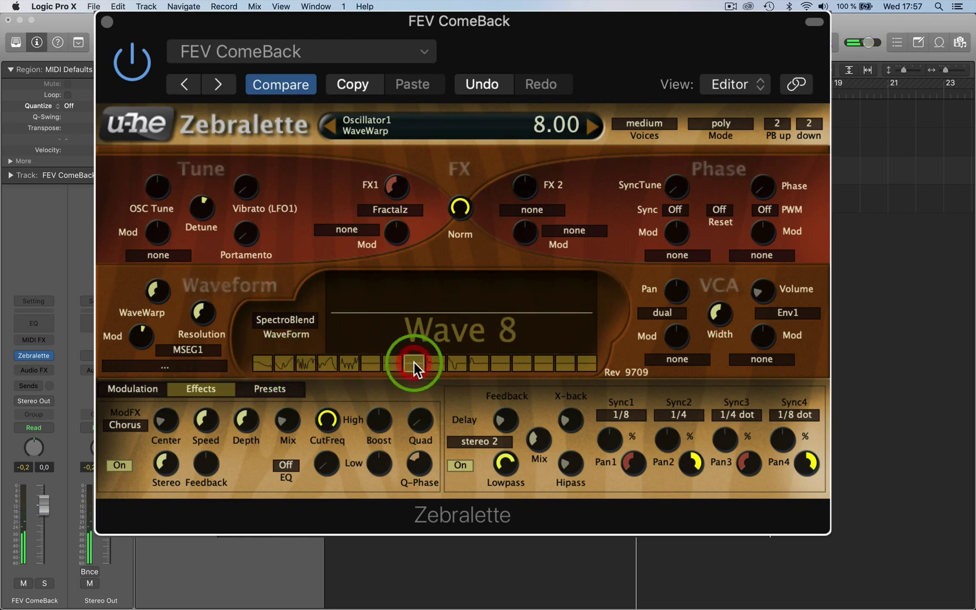
pyautogui.moveTo(480, 313); pyautogui.dragTo(464, 327)
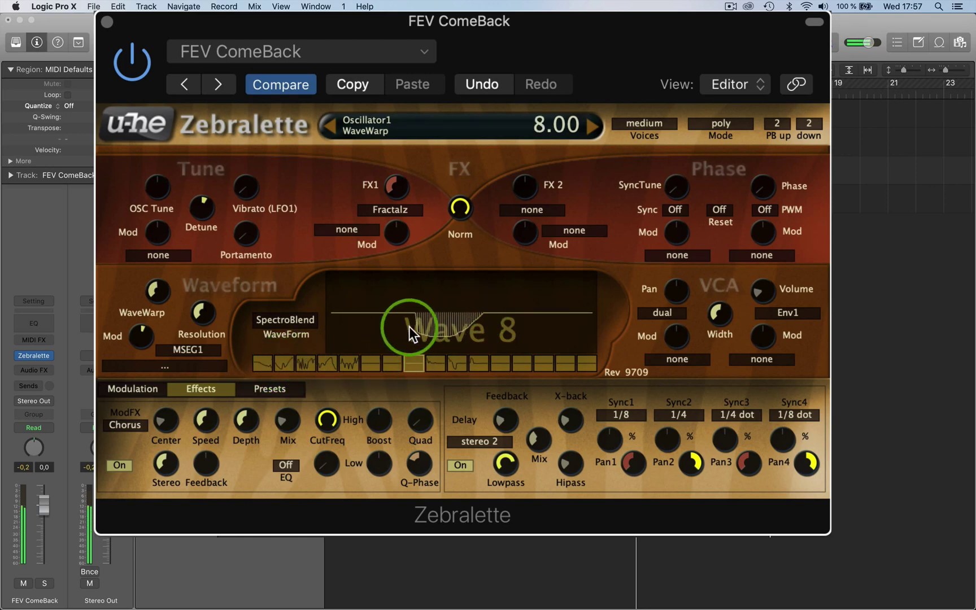
pyautogui.moveTo(377, 279)
pyautogui.mouseDown()
pyautogui.moveTo(474, 299)
pyautogui.moveTo(488, 315)
pyautogui.moveTo(540, 272)
pyautogui.moveTo(564, 299)
pyautogui.moveTo(569, 336)
pyautogui.moveTo(481, 330)
pyautogui.mouseUp()
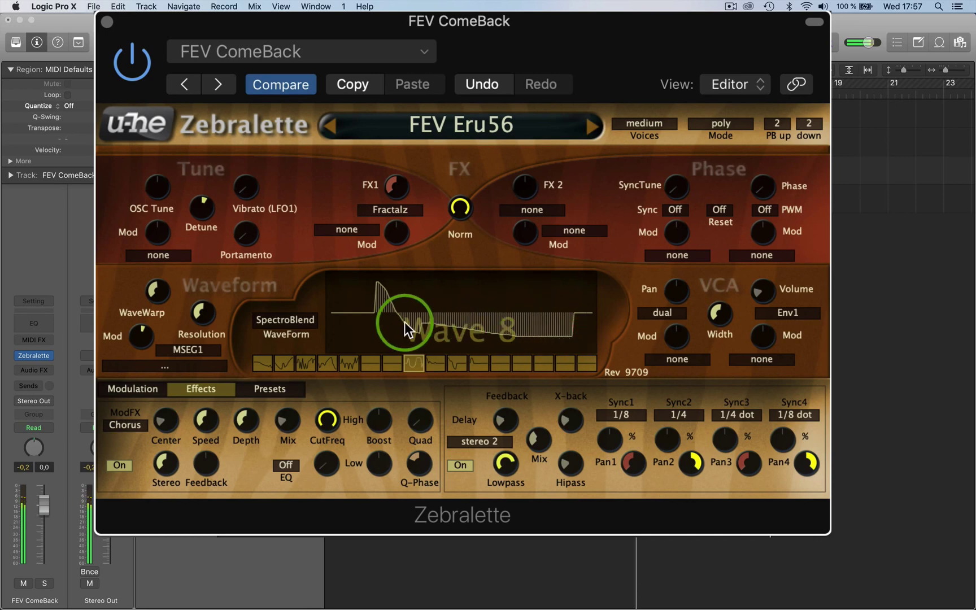
pyautogui.moveTo(404, 322)
pyautogui.mouseDown()
pyautogui.moveTo(364, 326)
pyautogui.moveTo(438, 344)
pyautogui.mouseUp()
# Select Wave 13 and draw a freehand dip below its centre line.
pyautogui.click(517, 365)
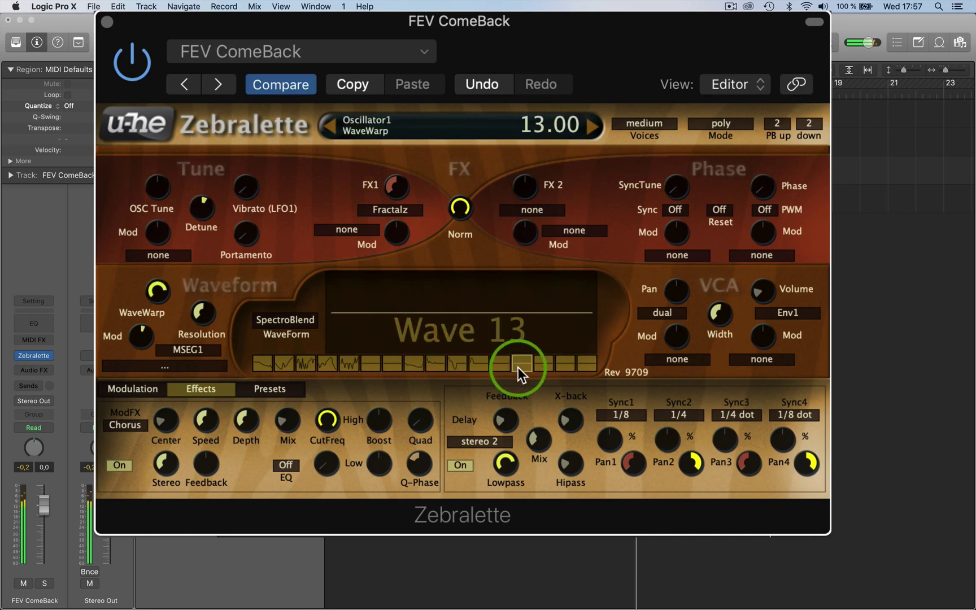
pyautogui.moveTo(521, 316); pyautogui.dragTo(387, 349)
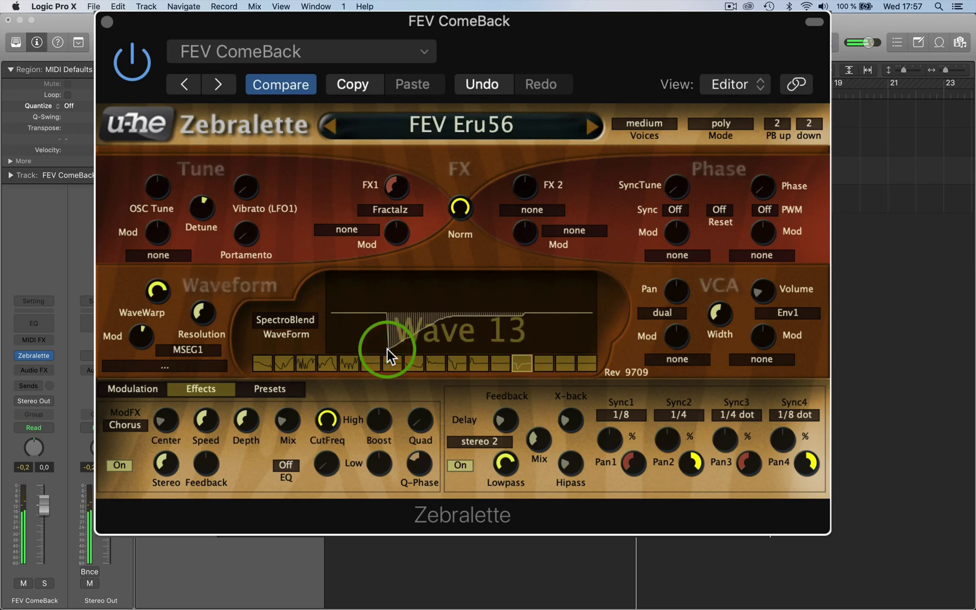
# Show the spectral effect types of FX 2 and choose Filter.
pyautogui.moveTo(240, 191)
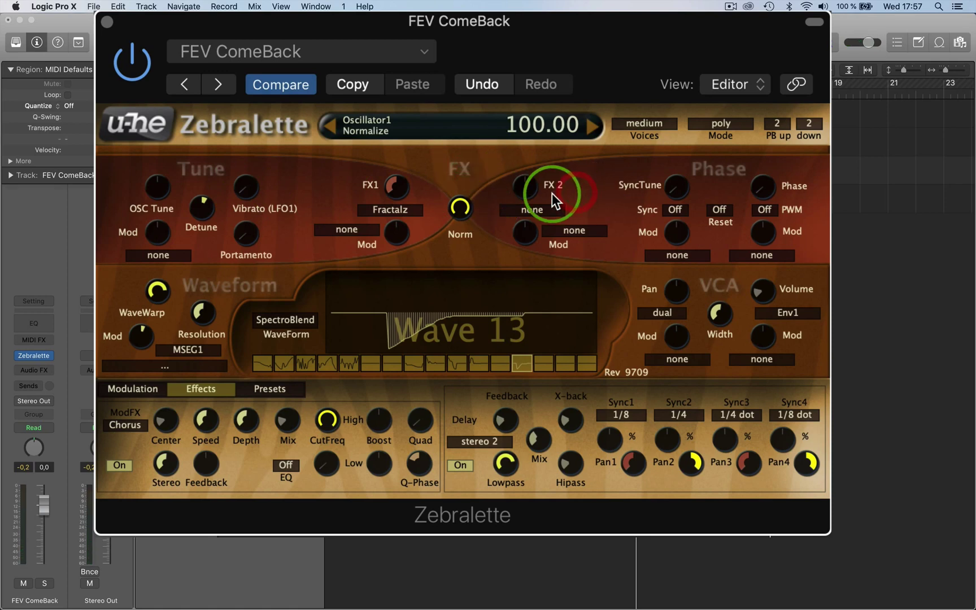
pyautogui.click(552, 208)
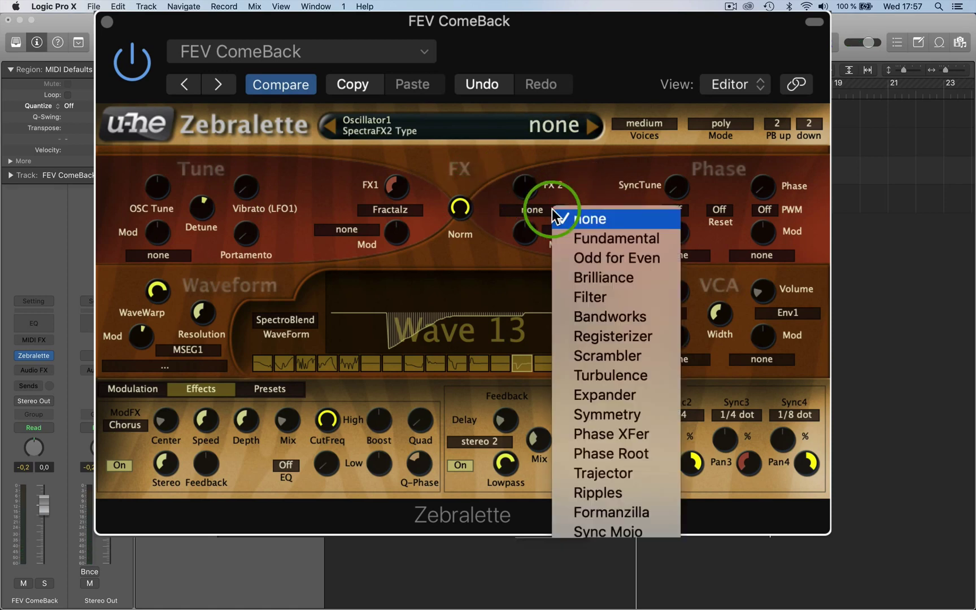
pyautogui.click(622, 300)
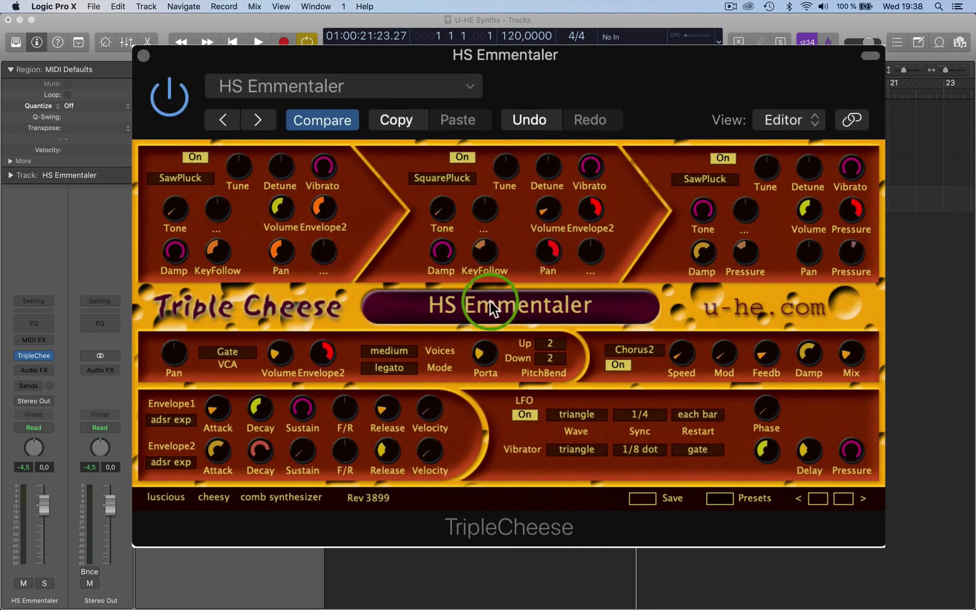
# Look through the Triple Cheese preset list and keep HS Emmentaler.
pyautogui.click(495, 301)
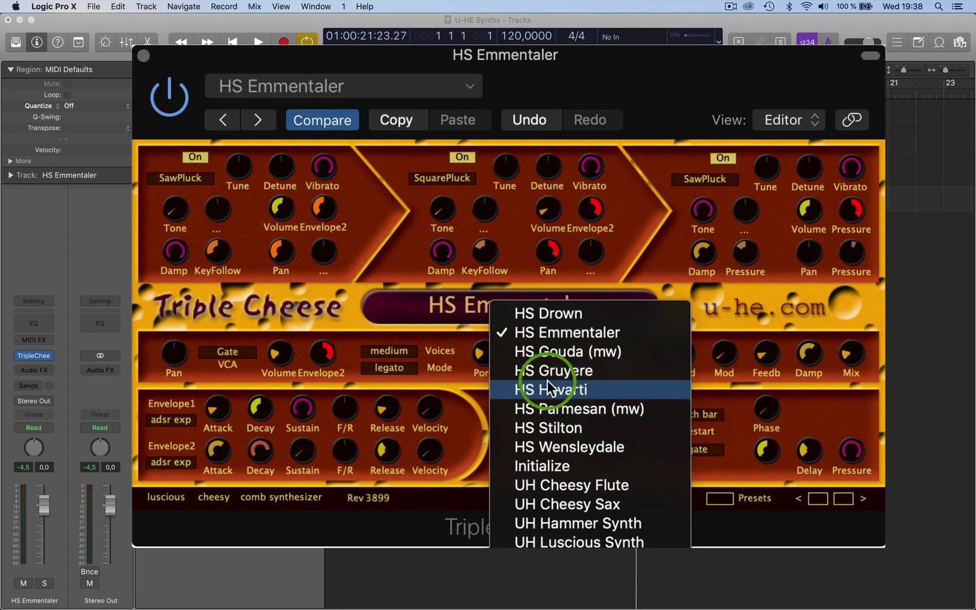
pyautogui.click(684, 79)
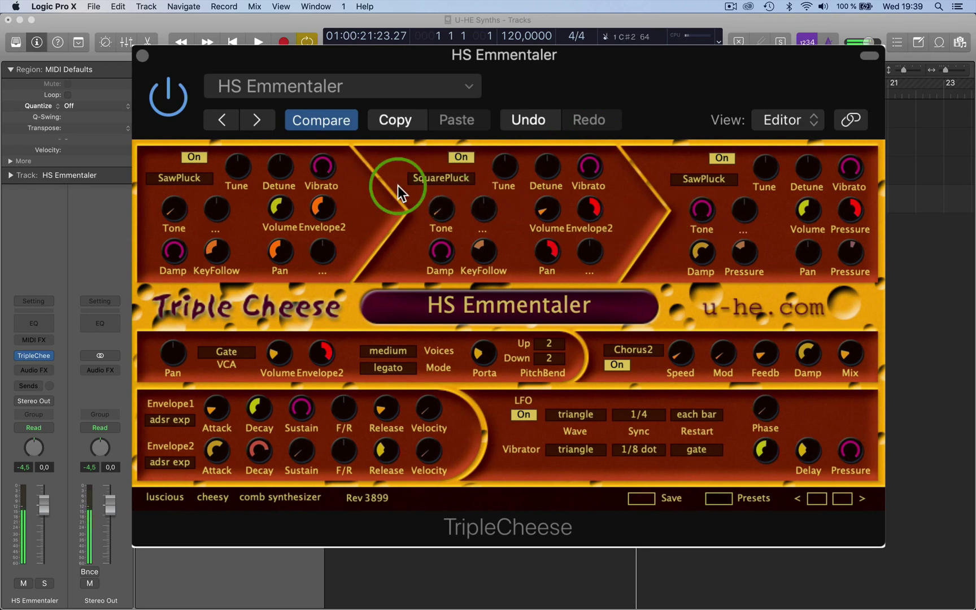
# Set Tune to 7.20 on the first Triple Cheese oscillator and 7.40 on the second, and adjust the third oscillator's Tune.
pyautogui.moveTo(236, 177); pyautogui.dragTo(223, 138)
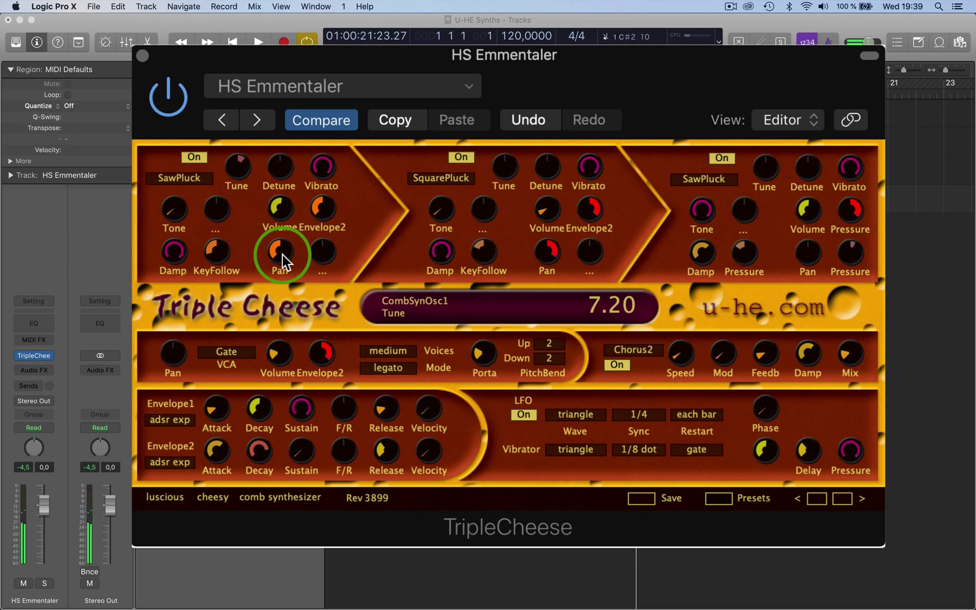
pyautogui.click(281, 256)
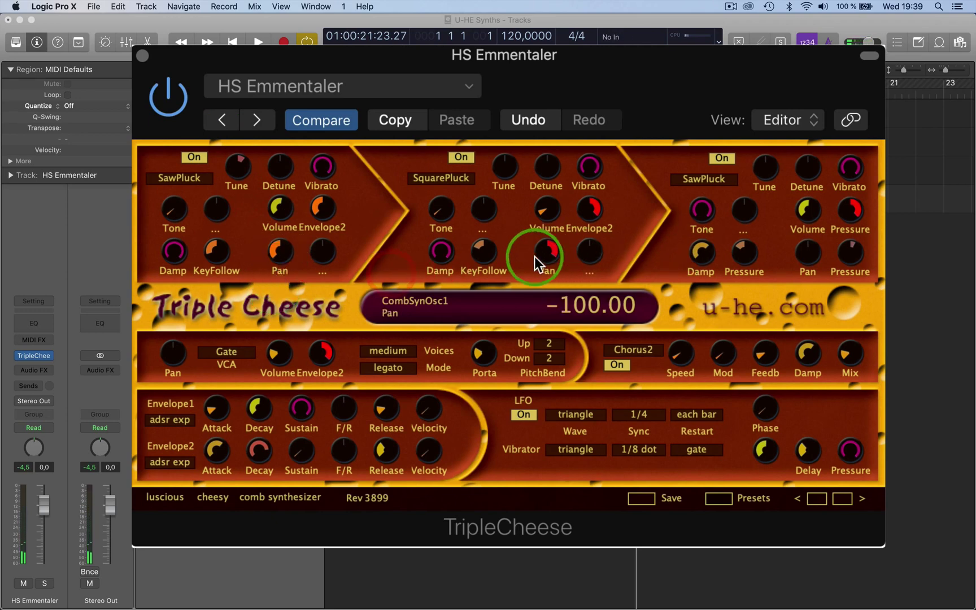
pyautogui.moveTo(507, 170); pyautogui.dragTo(488, 133)
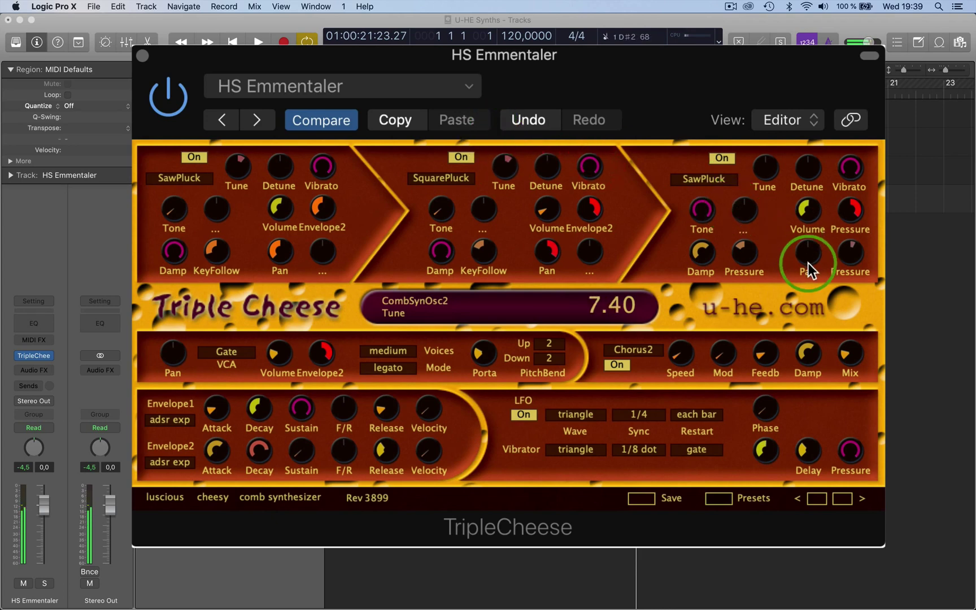
pyautogui.moveTo(808, 253)
pyautogui.moveTo(807, 253)
pyautogui.mouseDown()
pyautogui.moveTo(806, 233)
pyautogui.moveTo(796, 270)
pyautogui.moveTo(798, 262)
pyautogui.mouseUp()
pyautogui.moveTo(771, 167); pyautogui.dragTo(717, 180)
# Change the second oscillator's type to Stressor and set its Tone to 68.50.
pyautogui.moveTo(457, 213); pyautogui.dragTo(412, 82)
pyautogui.moveTo(429, 177); pyautogui.dragTo(484, 318)
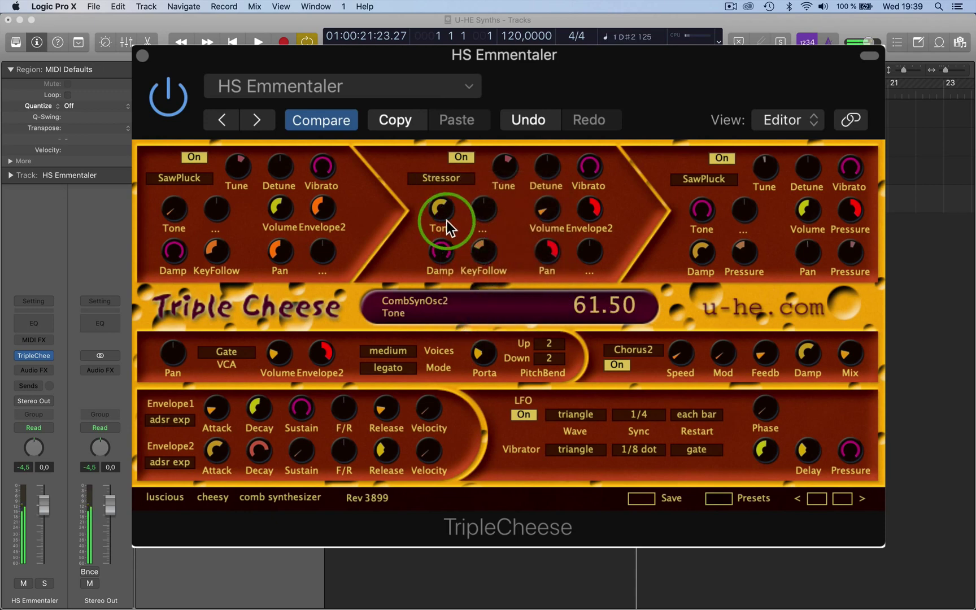
pyautogui.moveTo(447, 221); pyautogui.dragTo(445, 205)
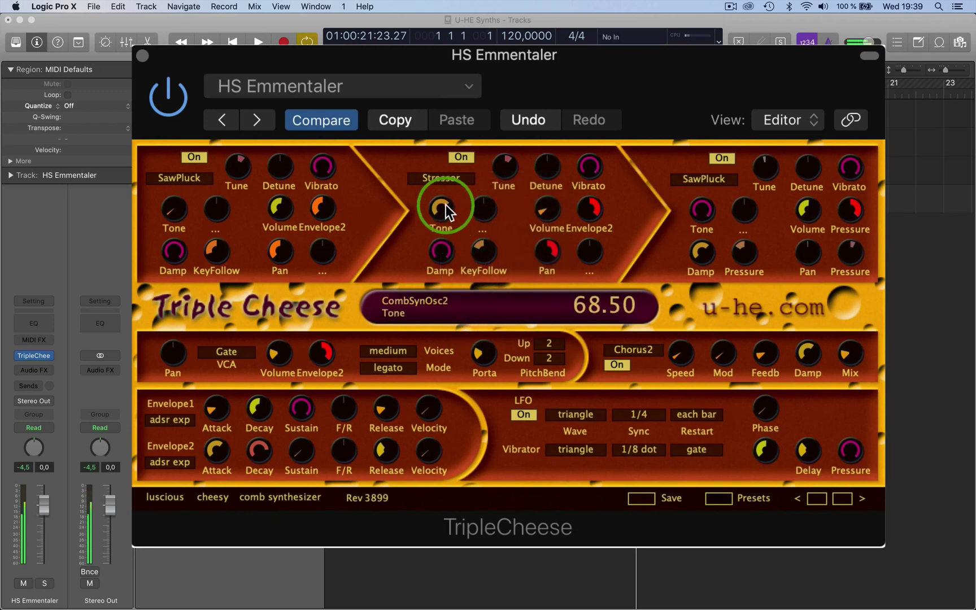
# Try the Noise and DC types on the first oscillator.
pyautogui.click(194, 176)
pyautogui.moveTo(193, 176); pyautogui.dragTo(232, 281)
pyautogui.click(187, 180)
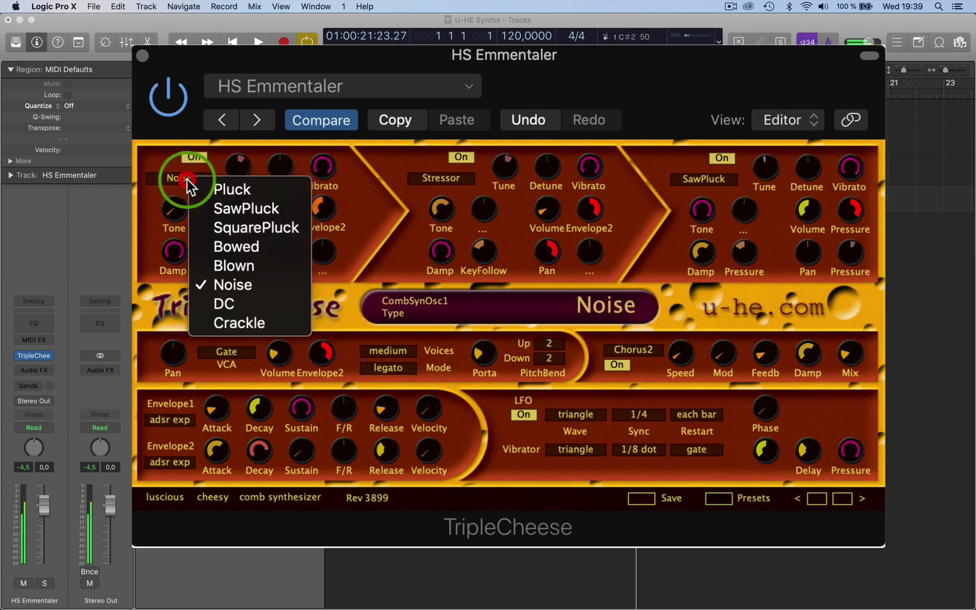
pyautogui.click(201, 297)
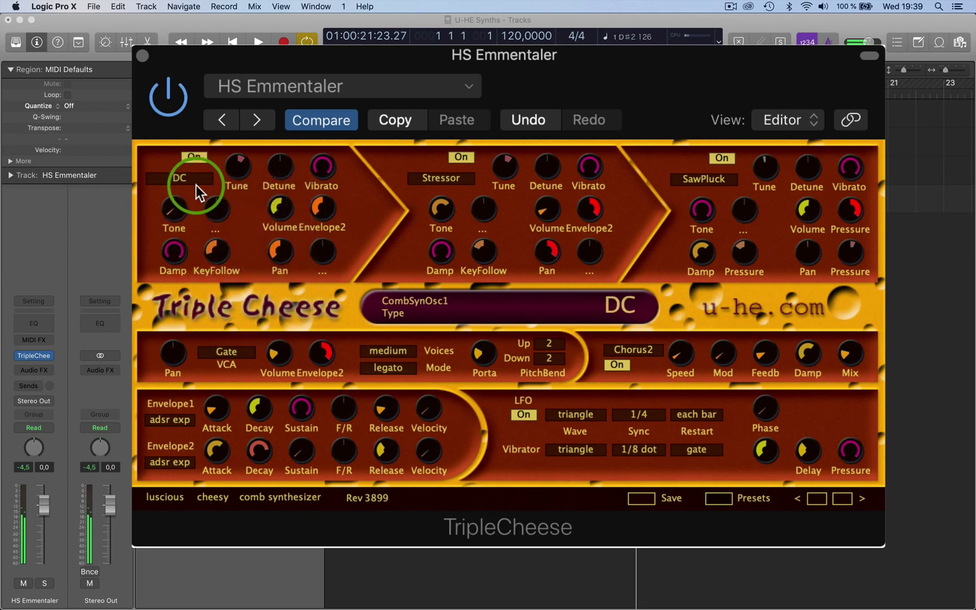
# Change the first oscillator's type to Bowed and raise its Tone well above 14.
pyautogui.moveTo(196, 185); pyautogui.dragTo(238, 254)
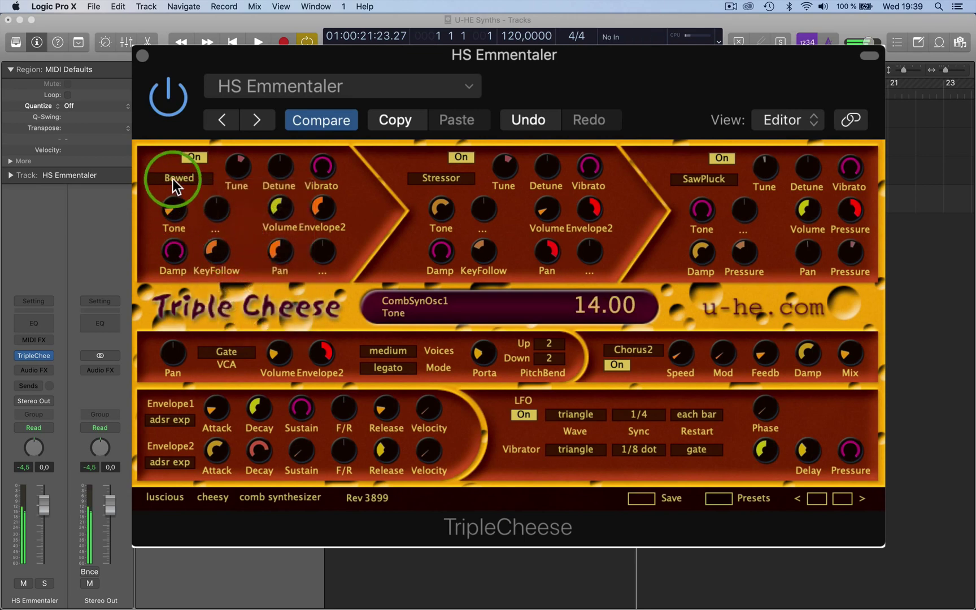
pyautogui.moveTo(172, 179); pyautogui.dragTo(147, 60)
pyautogui.moveTo(724, 179); pyautogui.dragTo(725, 193)
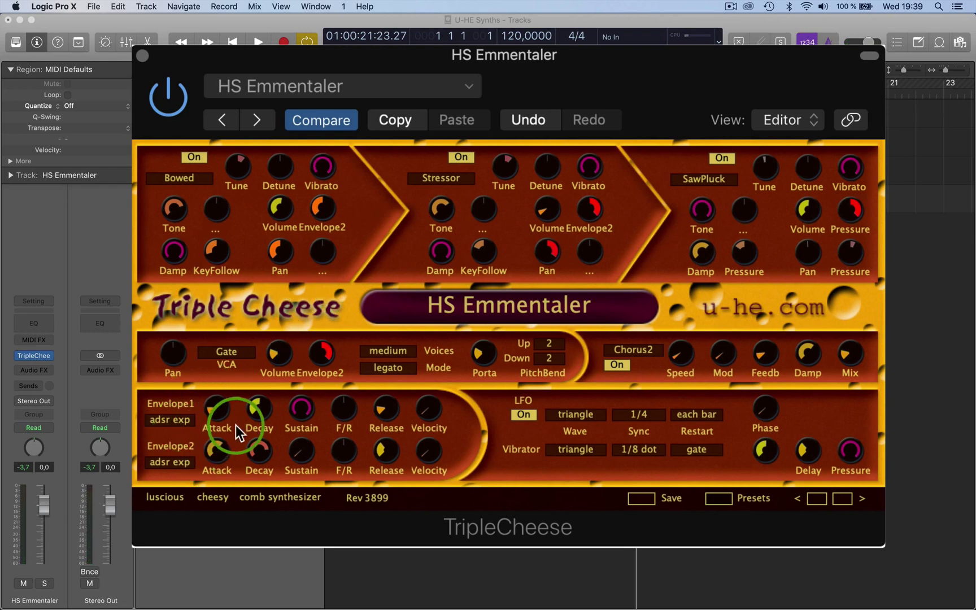
pyautogui.click(218, 446)
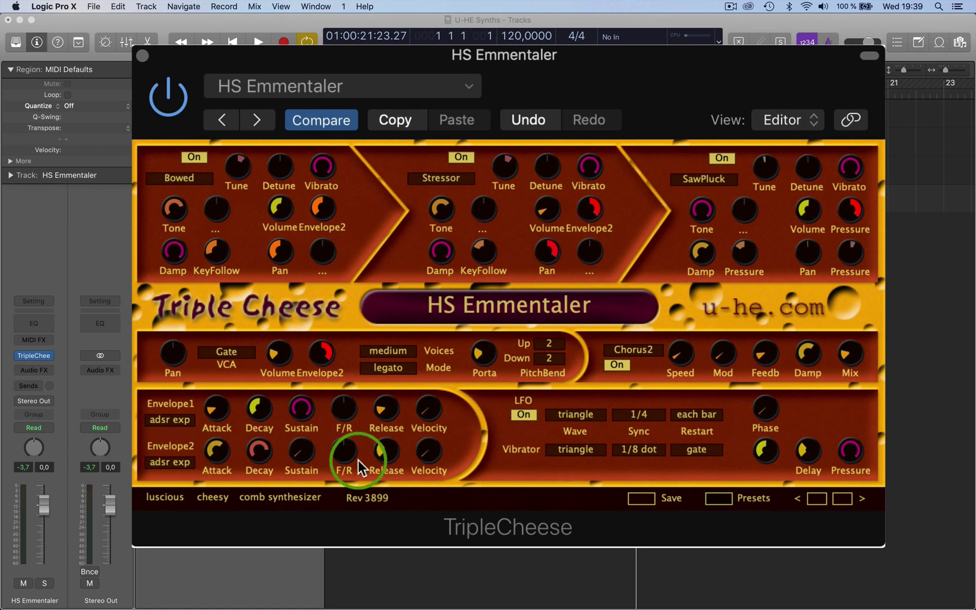
# Load the UH Wide Synth preset in Triple Cheese and raise the Tone of the third oscillator.
pyautogui.click(587, 436)
pyautogui.click(515, 421)
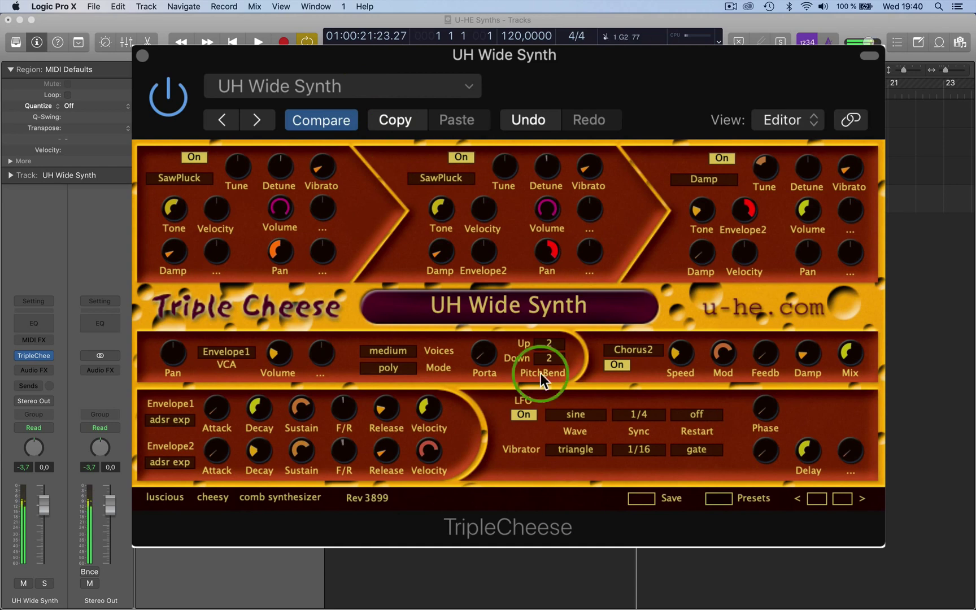
pyautogui.moveTo(706, 210); pyautogui.dragTo(701, 108)
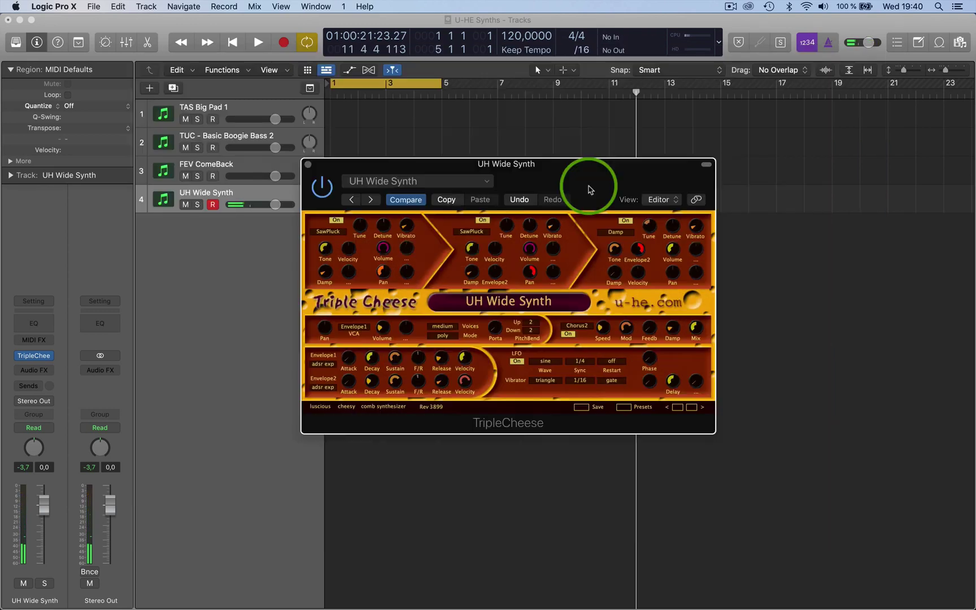
pyautogui.click(308, 163)
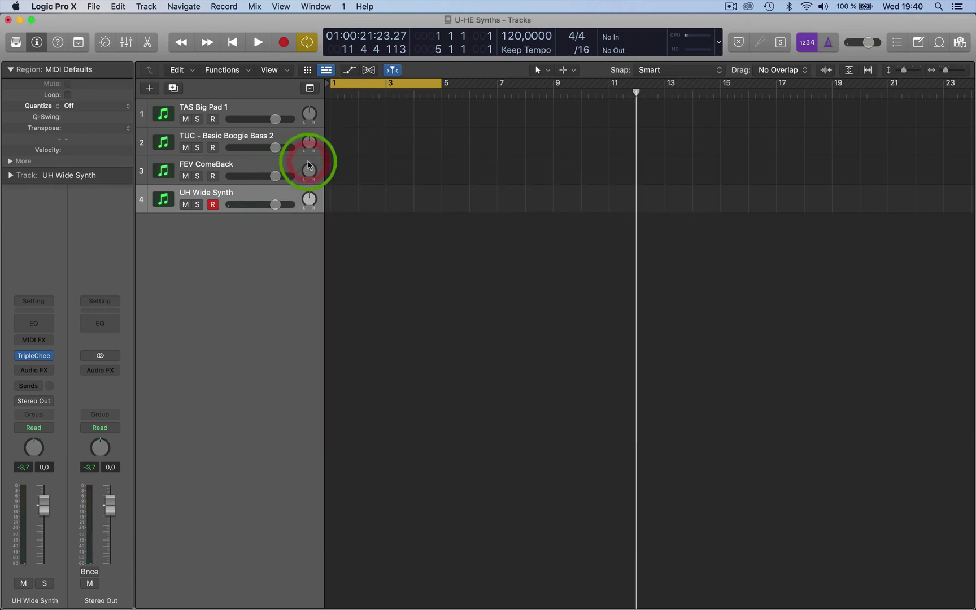
# Open Zebralette on the FEV ComeBack track and review the Podolski, TyrellN6, Zebralette and Triple Cheese interfaces track by track.
pyautogui.click(244, 164)
pyautogui.click(34, 355)
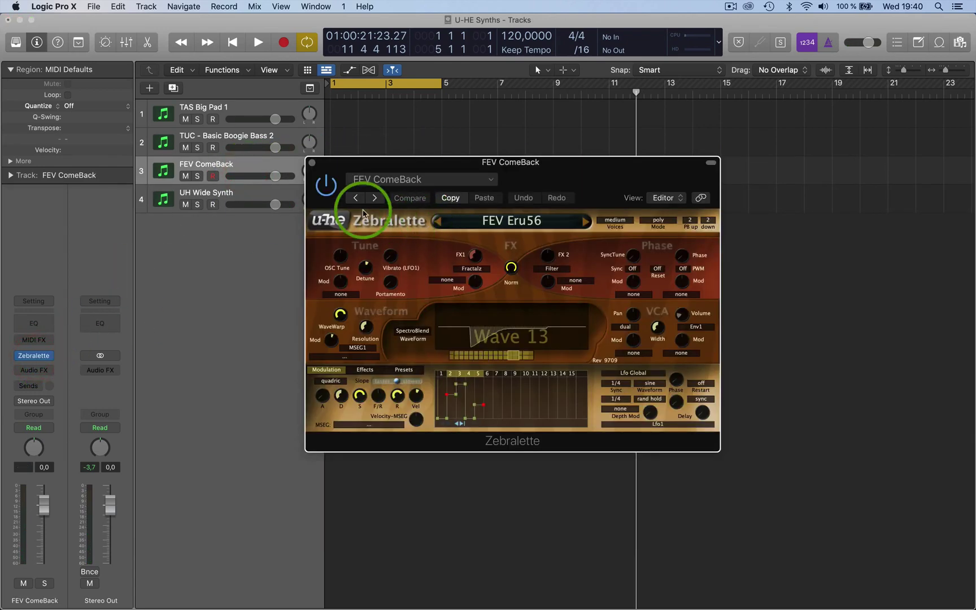
pyautogui.click(229, 107)
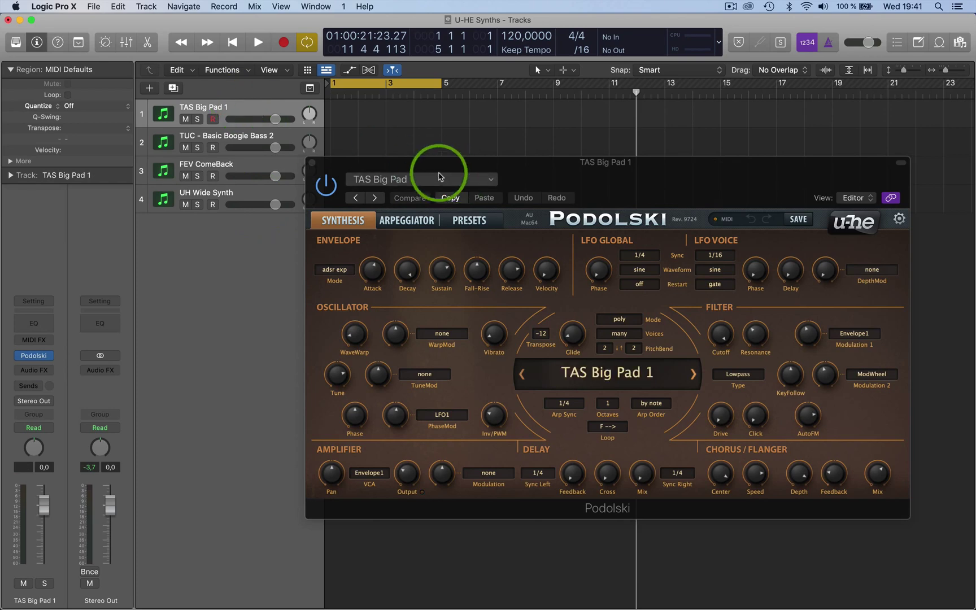
pyautogui.click(225, 138)
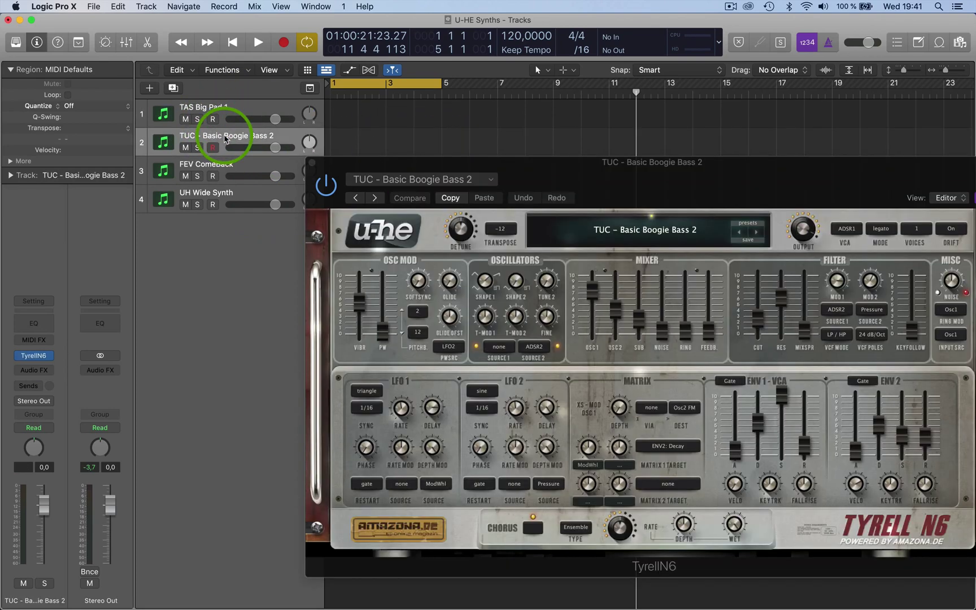
pyautogui.click(235, 167)
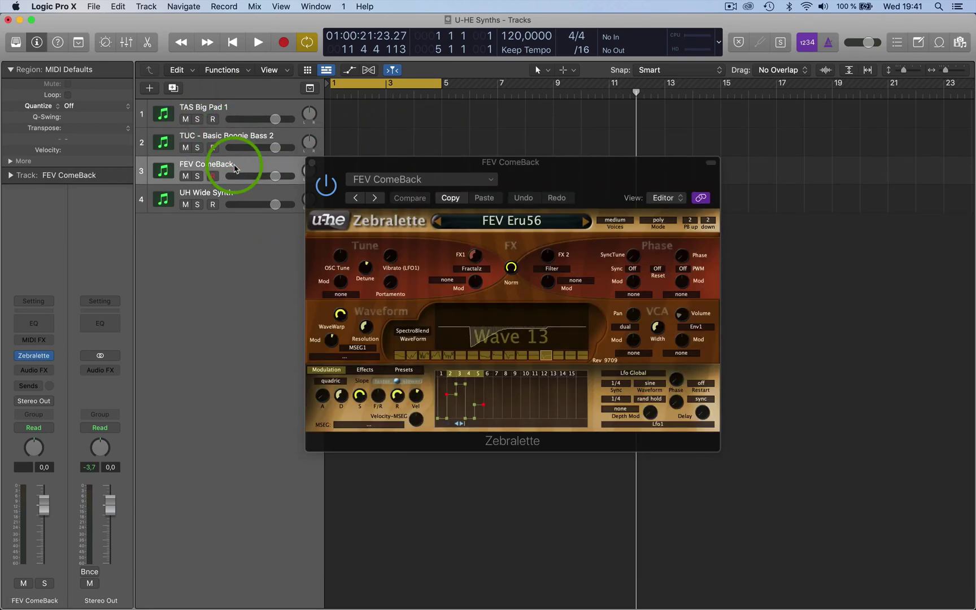
pyautogui.click(240, 194)
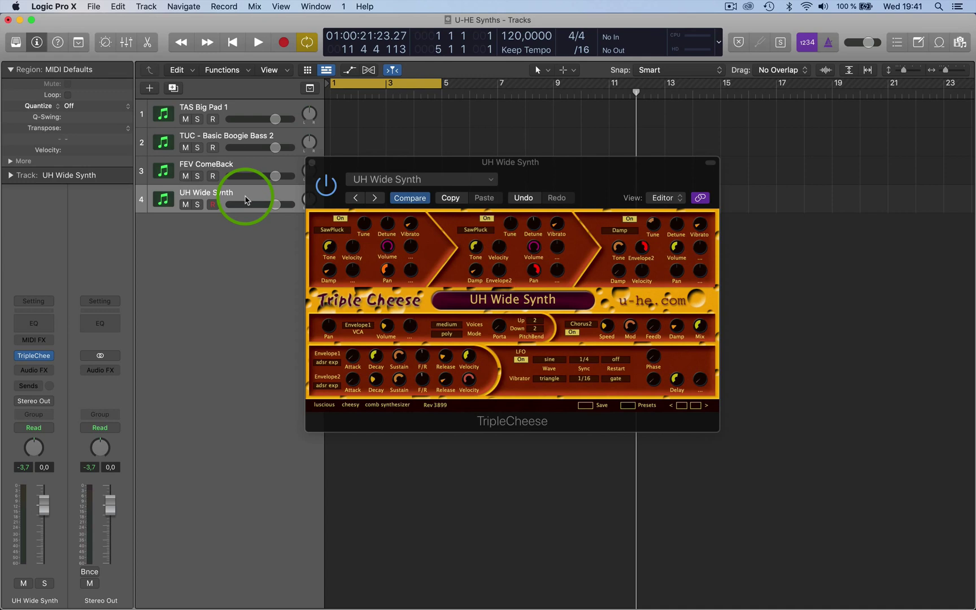
# Close the Triple Cheese plug-in window and select the FEV ComeBack track.
pyautogui.click(593, 178)
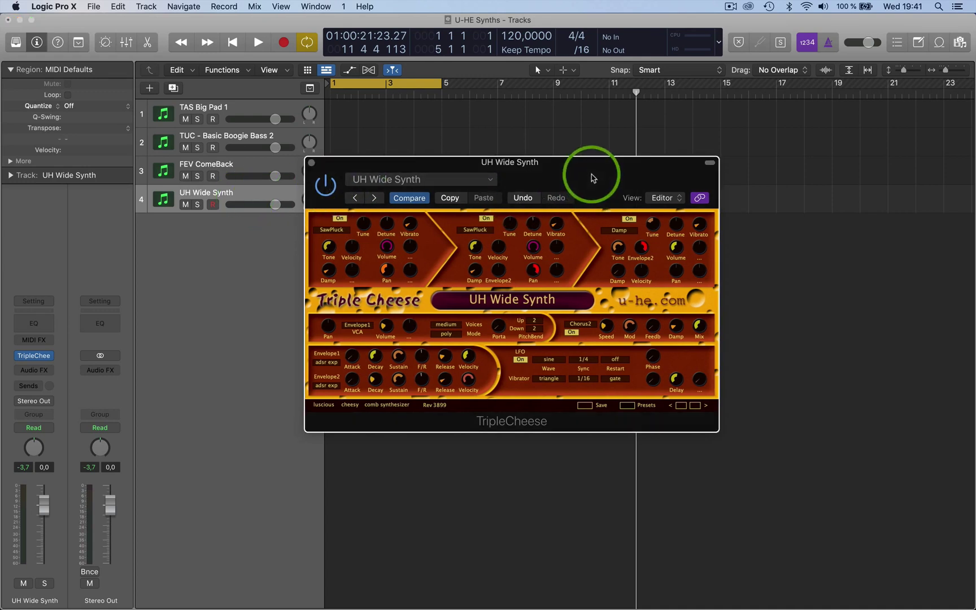
pyautogui.moveTo(593, 178); pyautogui.dragTo(589, 201)
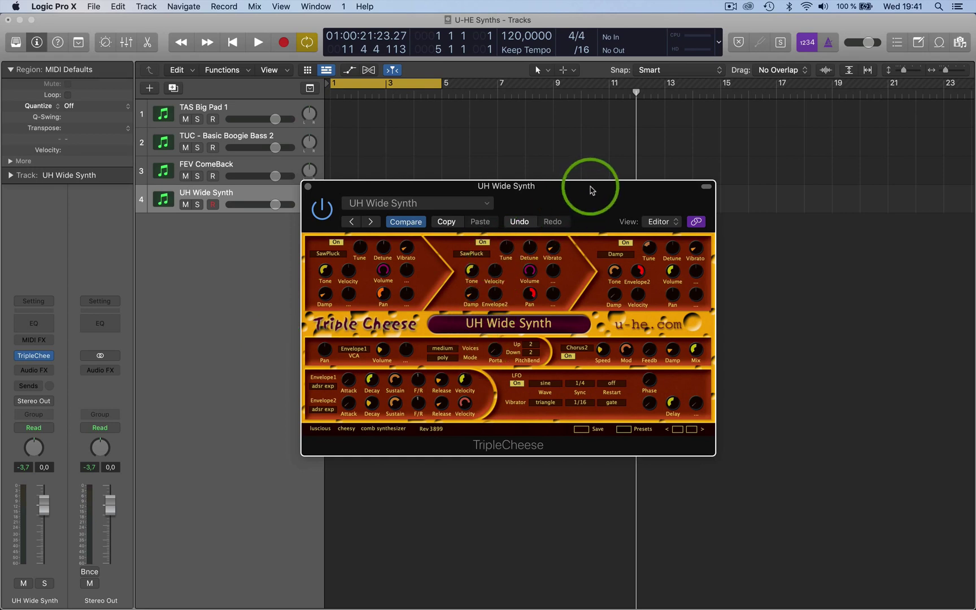
pyautogui.press('super+w')
pyautogui.press('Up')
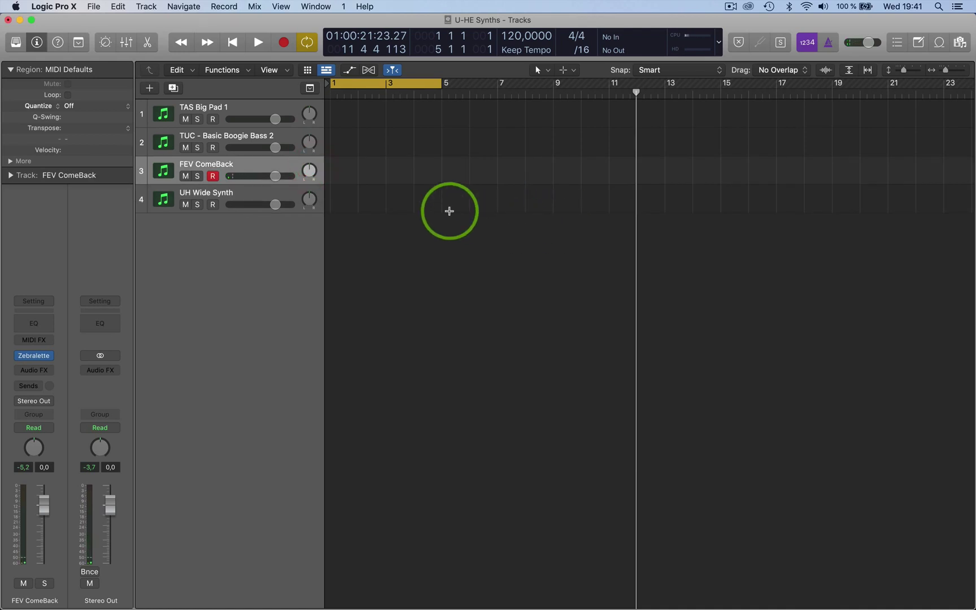